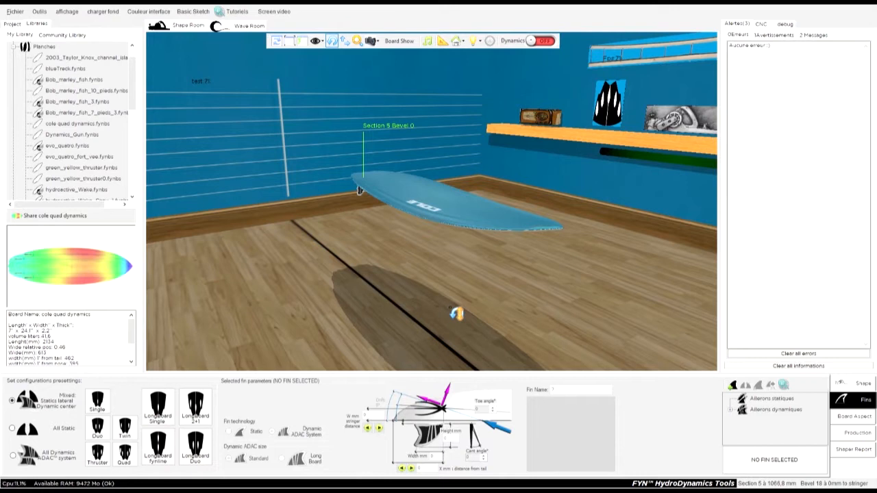
Step: Orbit the view around the surfboard in the shape room to examine it from different angles
drag(609, 204, 339, 313)
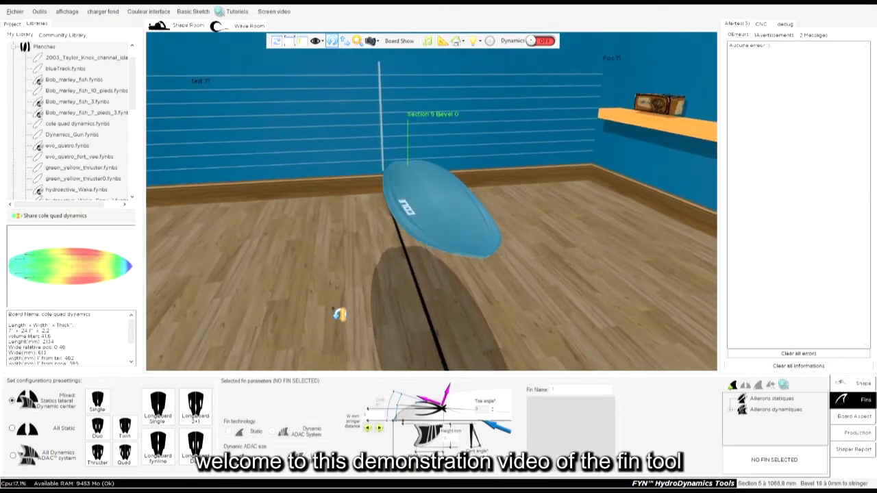
drag(583, 226, 372, 286)
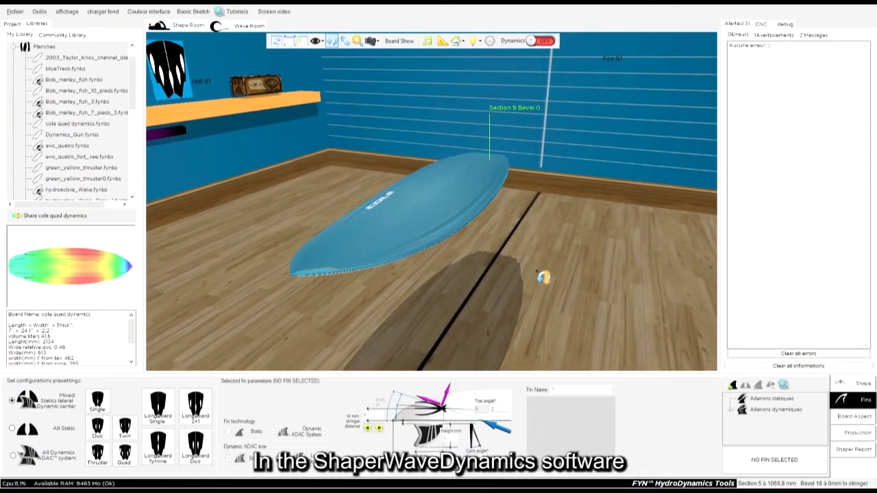
mouse_move(587, 251)
mouse_down()
mouse_move(557, 184)
mouse_move(592, 245)
mouse_up()
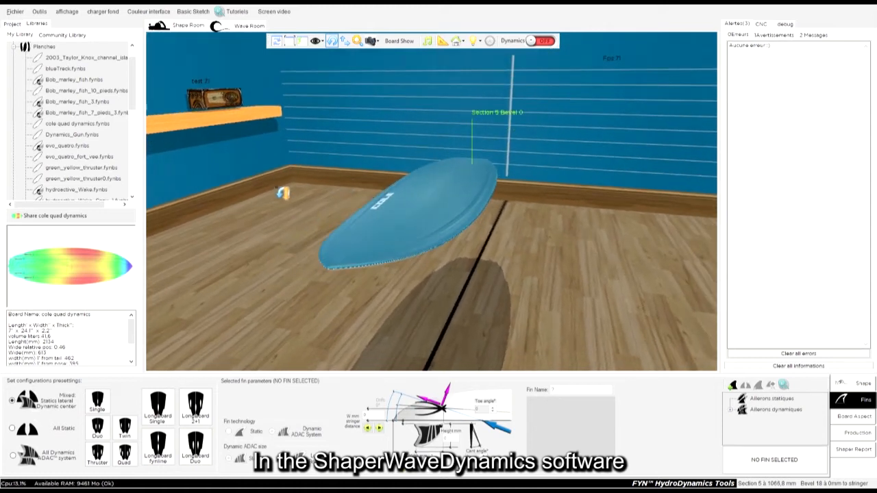
drag(514, 260, 383, 254)
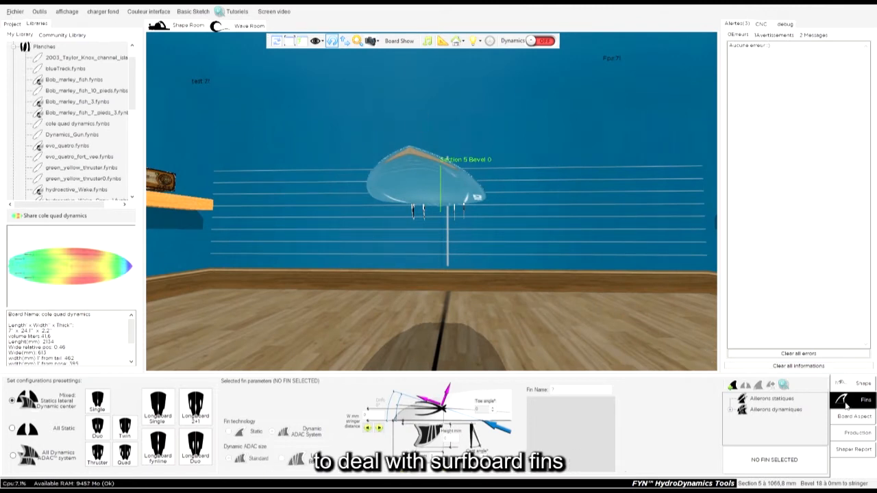
mouse_move(452, 304)
mouse_down()
mouse_move(558, 221)
mouse_move(465, 311)
mouse_up()
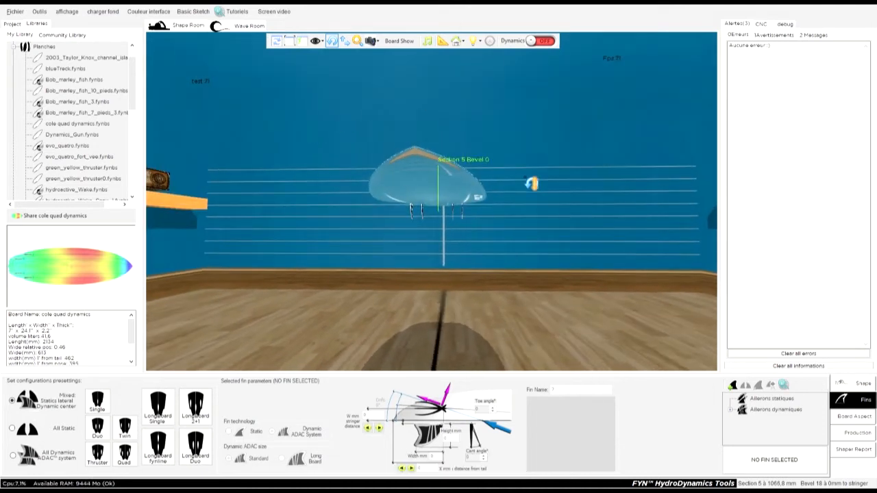
drag(531, 184, 424, 226)
drag(351, 123, 393, 165)
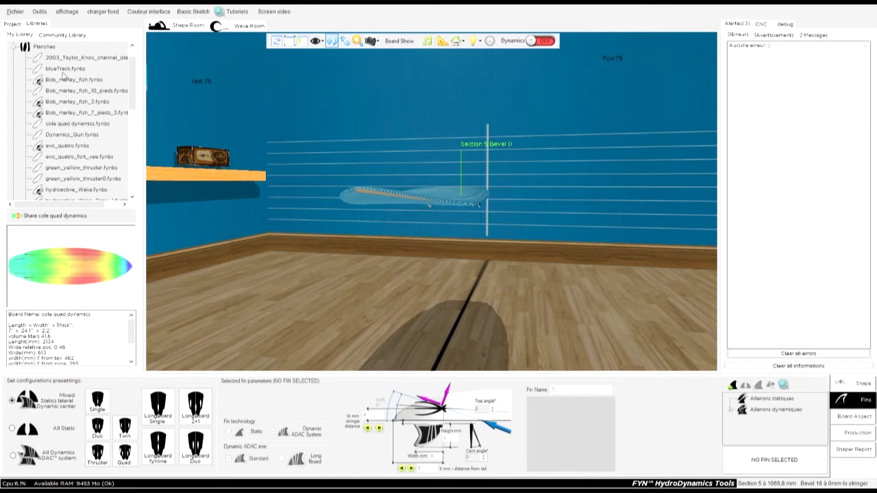
Step: Open the project tree and select the board's static fins entry
click(12, 24)
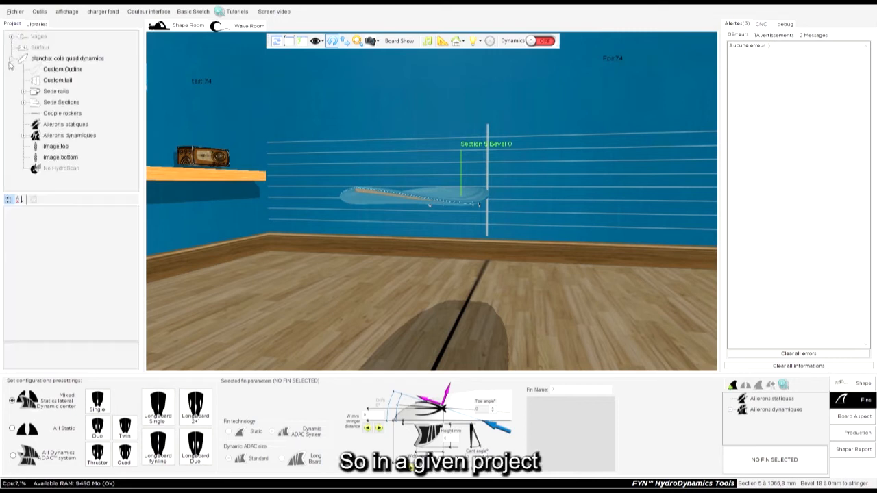
click(11, 62)
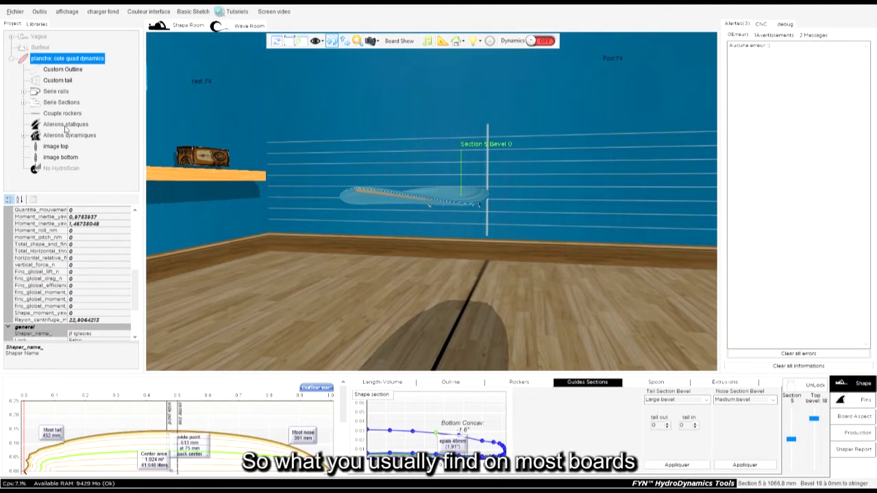
click(65, 125)
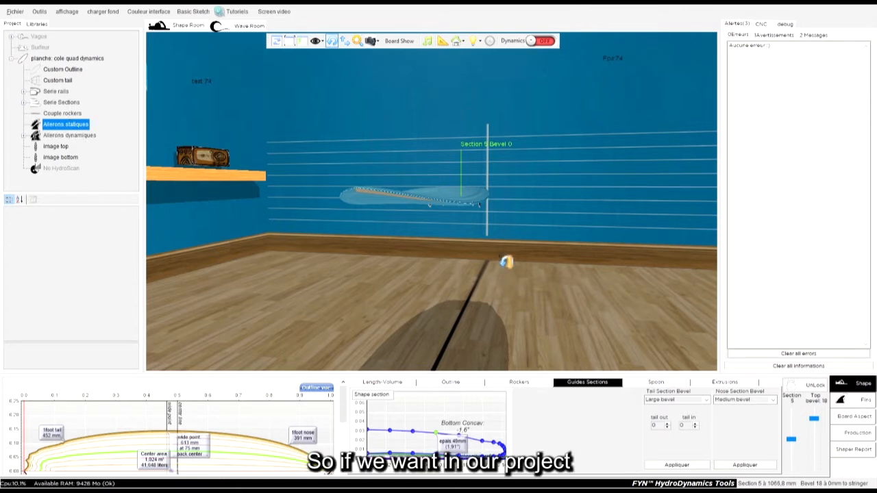
Step: Orbit the view beneath the board to examine the fins mounted under its tail
drag(477, 149, 373, 221)
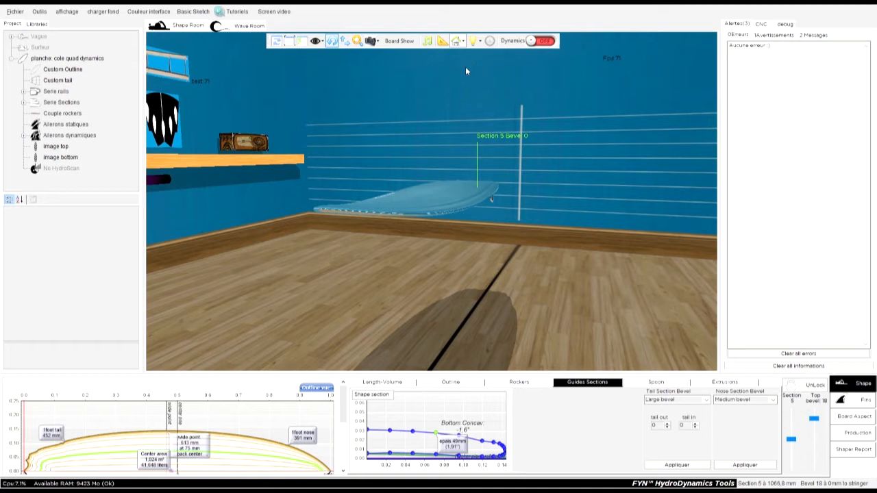
drag(387, 168, 369, 289)
drag(452, 308, 275, 289)
drag(352, 275, 456, 309)
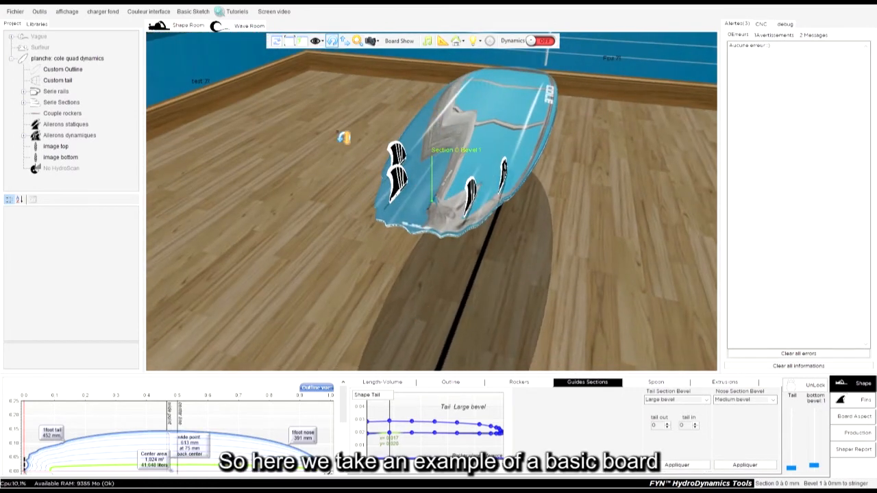
drag(341, 137, 659, 240)
drag(296, 210, 587, 212)
drag(256, 204, 334, 141)
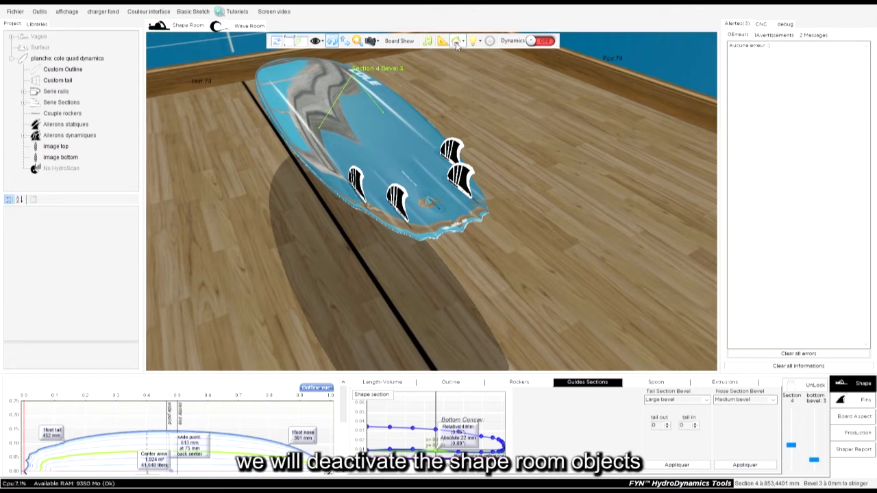
Step: Hide the shape room objects so the board is displayed alone
click(459, 55)
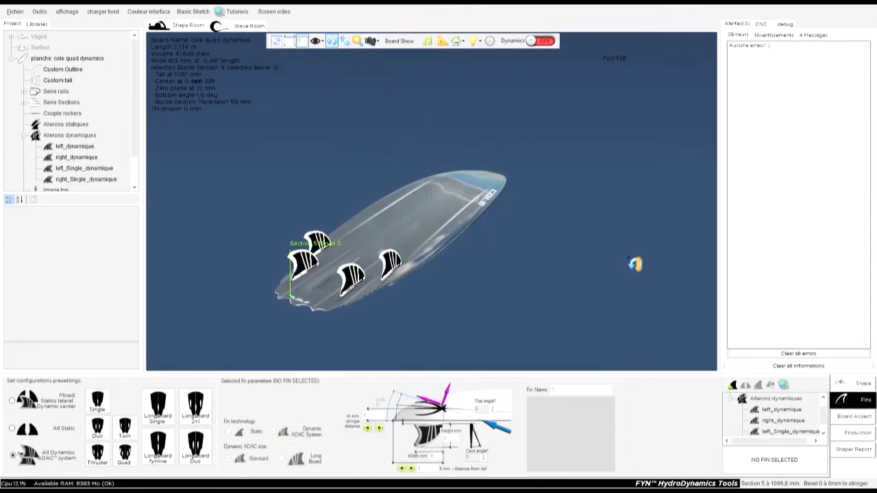
drag(277, 315, 341, 218)
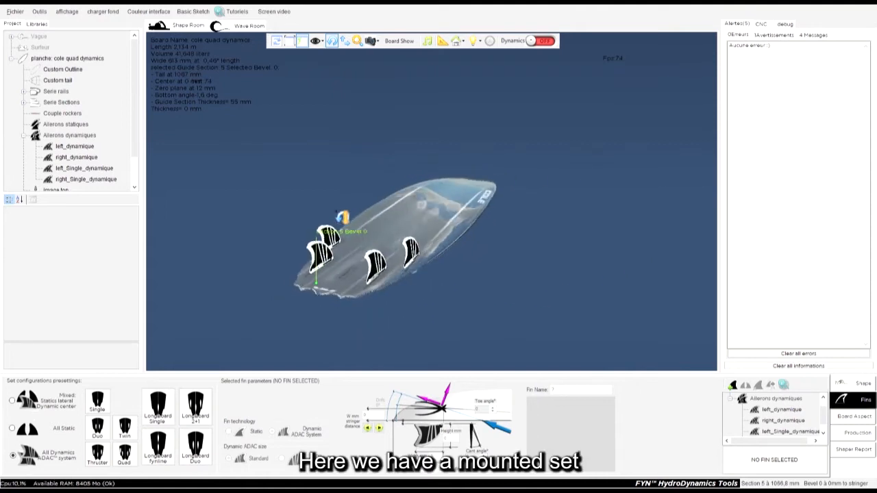
scroll(426, 274, down, 3)
drag(390, 261, 315, 279)
scroll(343, 243, up, 4)
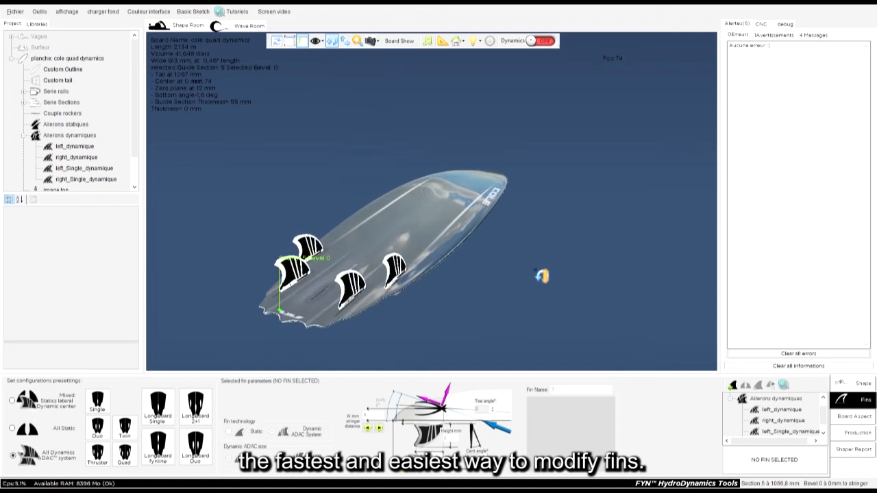
drag(542, 275, 473, 308)
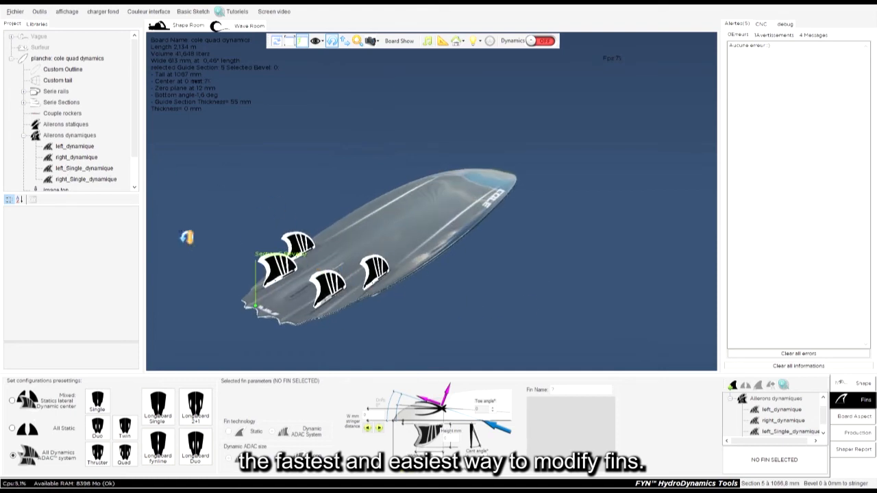
Step: Add the Single_statique fin from the static fins library onto the board
click(24, 137)
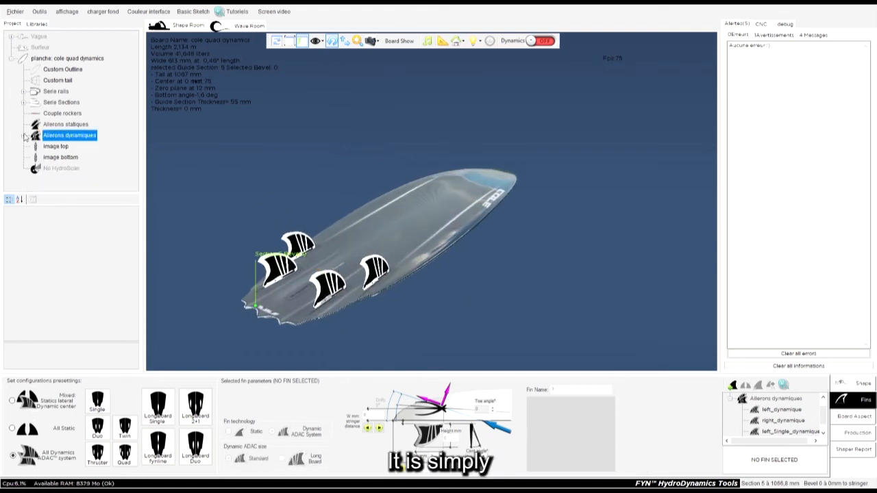
click(37, 24)
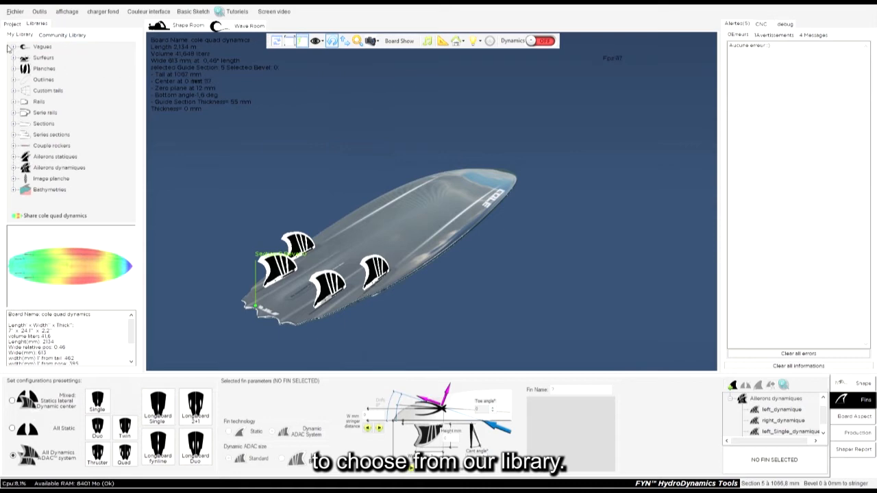
click(14, 157)
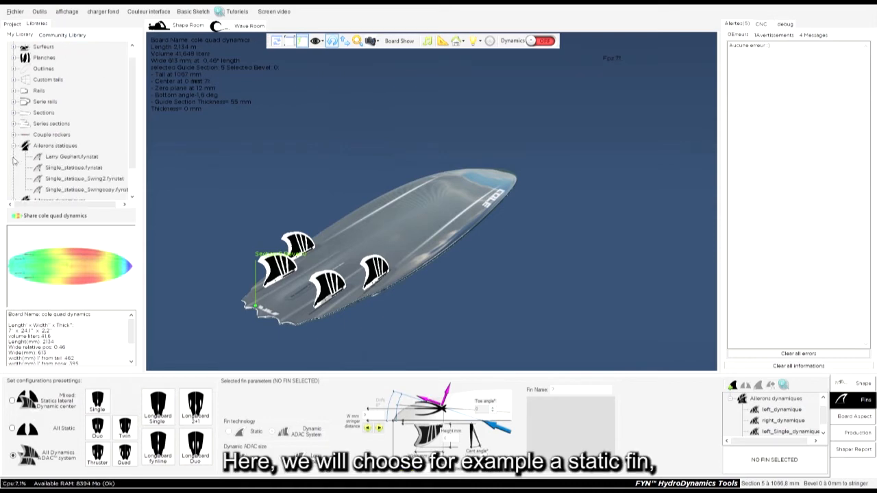
click(62, 168)
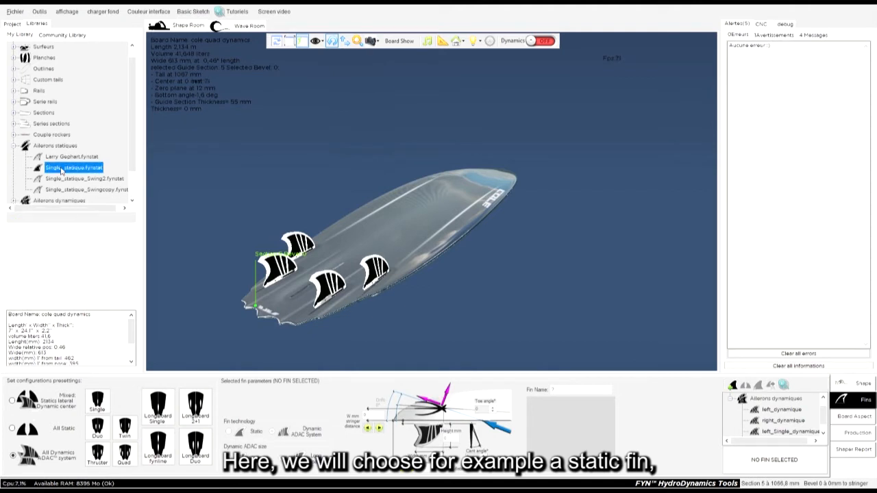
drag(131, 175, 365, 200)
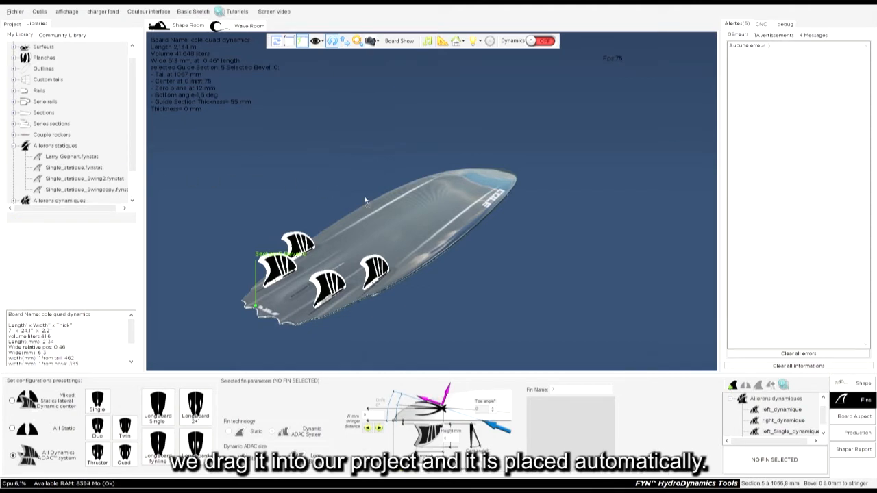
drag(262, 186, 382, 152)
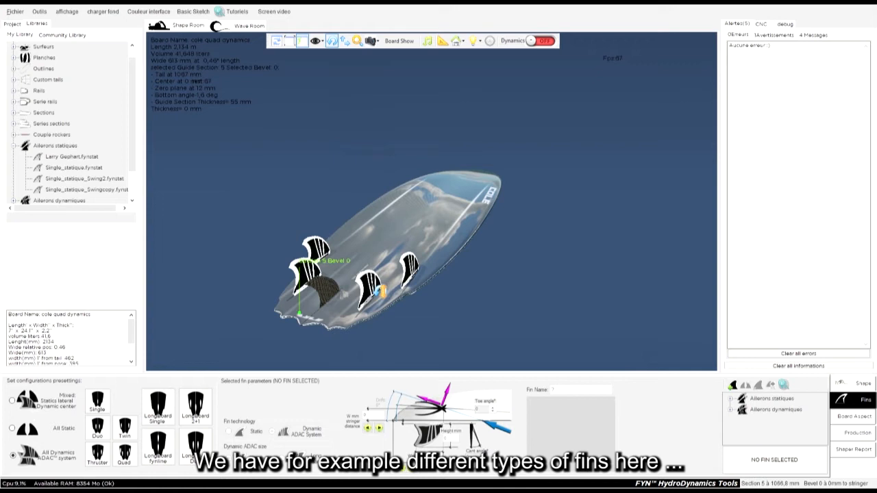
Step: Select and delete each of the four dynamic fins from the board
click(379, 290)
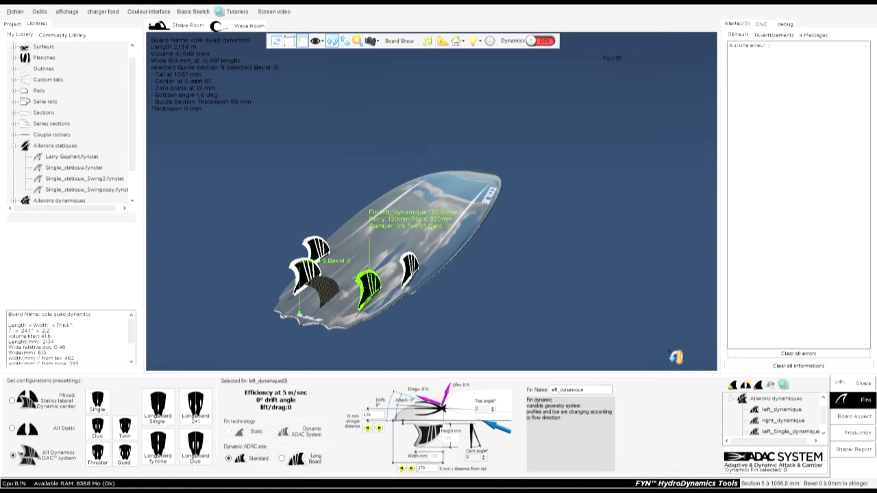
key(Delete)
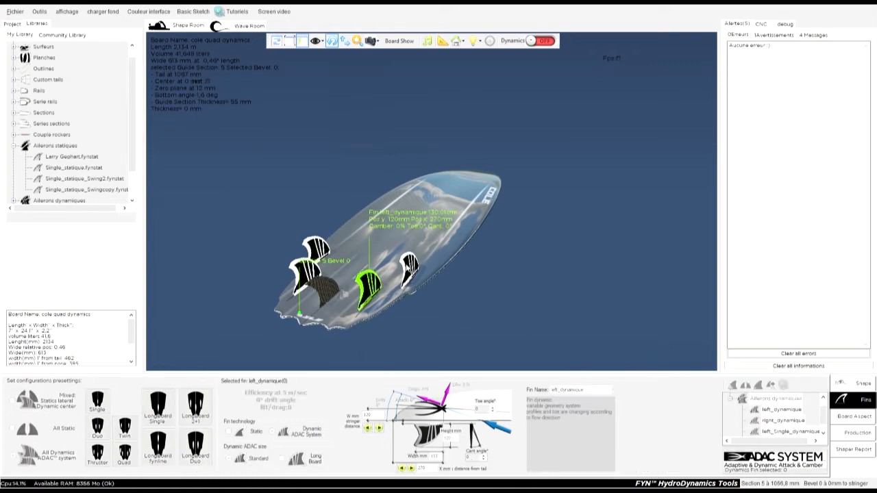
click(410, 270)
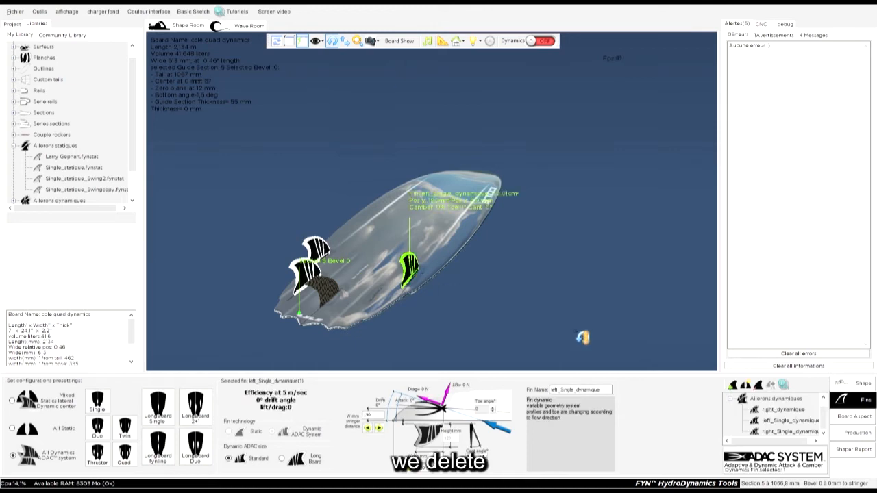
key(Delete)
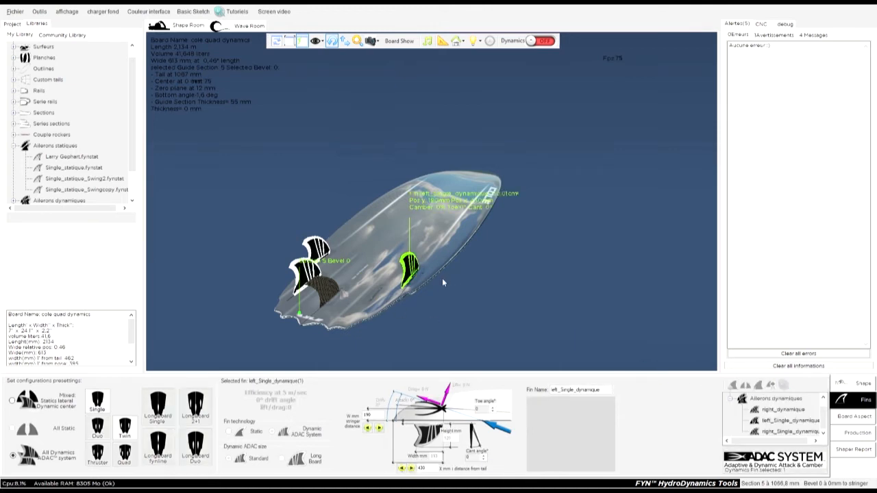
click(323, 254)
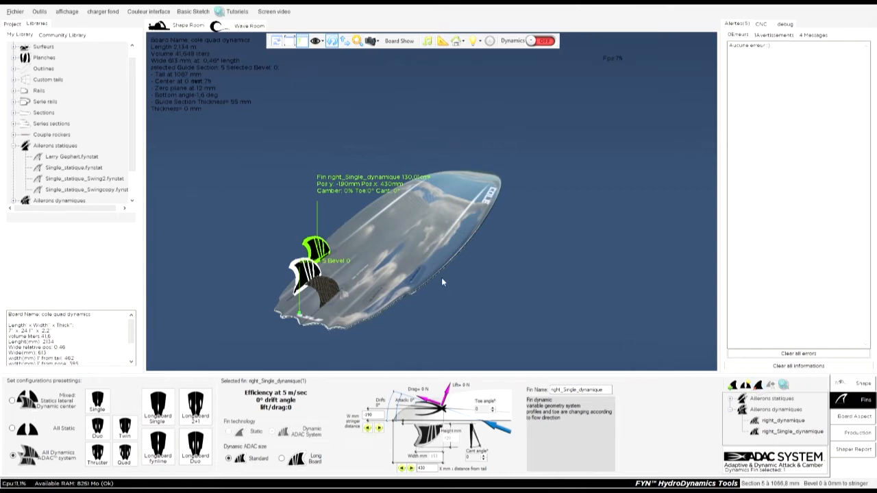
key(Delete)
click(312, 275)
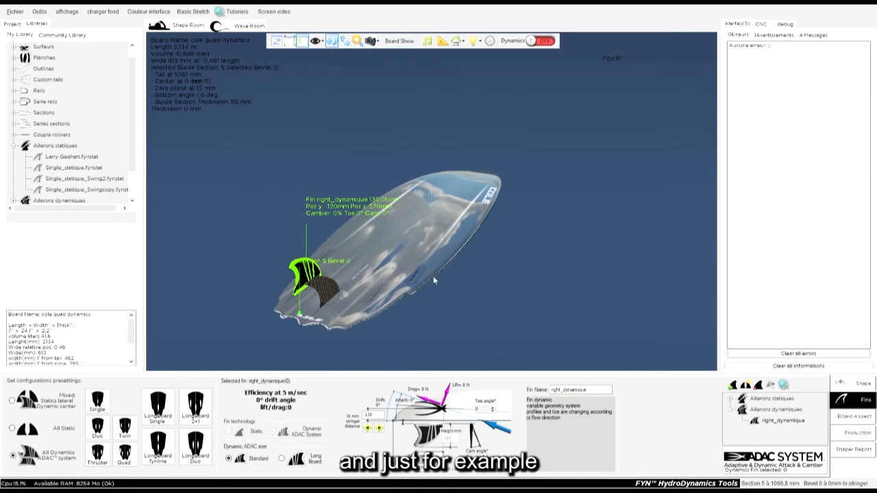
key(Delete)
Step: Select and delete the Single_statique center fin from the board
drag(411, 338, 375, 186)
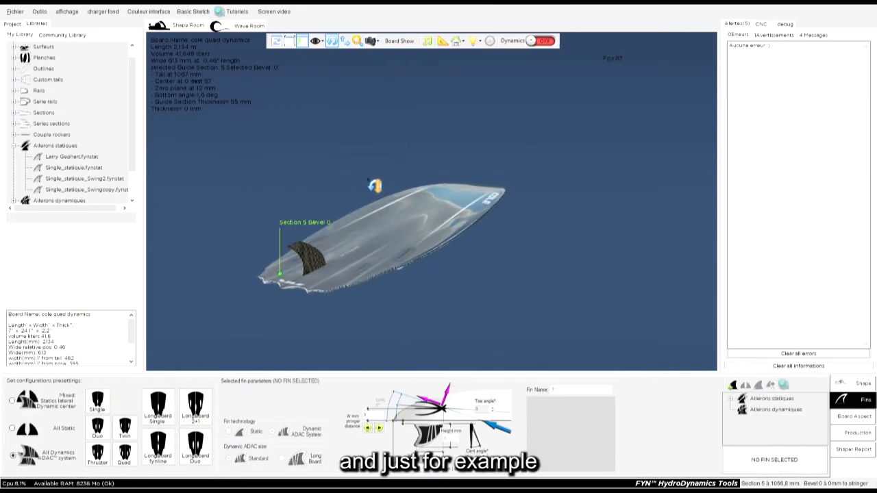
click(317, 266)
drag(286, 229, 286, 235)
click(332, 272)
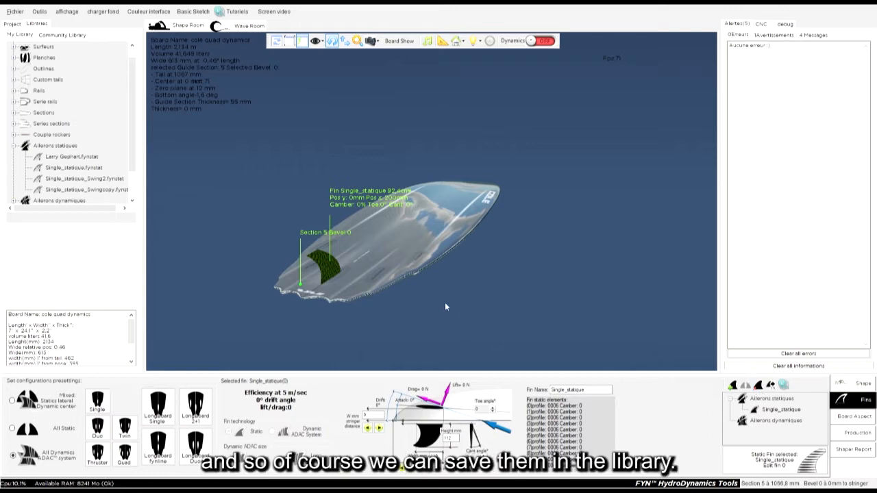
key(Delete)
Step: Add the Larry Gephart fin from the static fins library onto the board's side
click(72, 157)
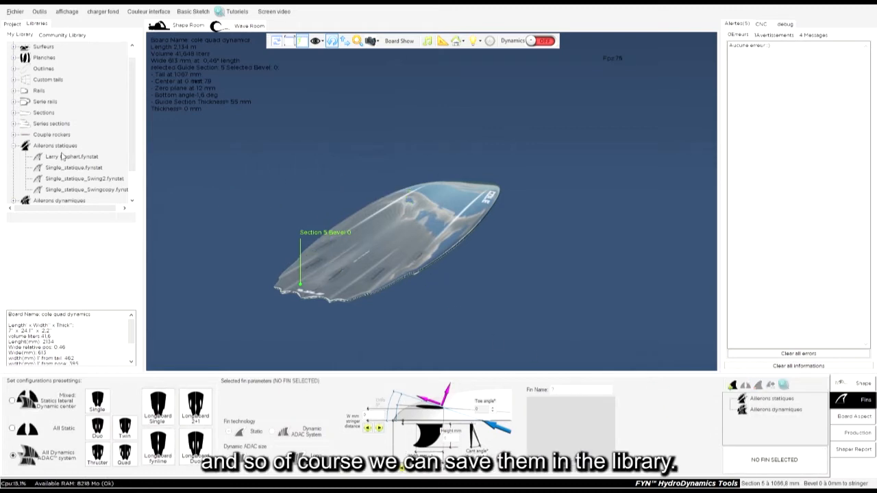
drag(67, 157, 423, 277)
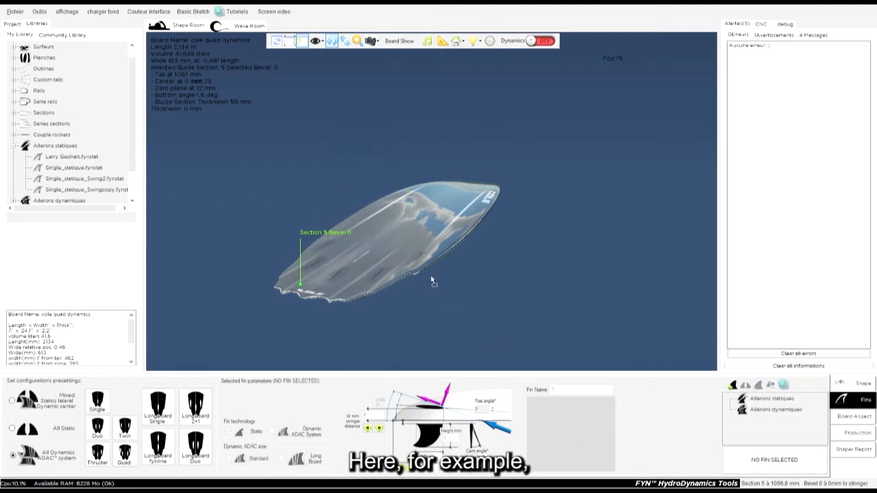
scroll(481, 274, up, 4)
mouse_move(527, 296)
mouse_down()
mouse_move(567, 216)
mouse_move(669, 102)
mouse_move(319, 153)
mouse_move(185, 185)
mouse_move(474, 145)
mouse_move(610, 225)
mouse_move(577, 288)
mouse_move(647, 178)
mouse_move(587, 122)
mouse_move(498, 131)
mouse_up()
click(497, 221)
click(467, 178)
drag(560, 297, 577, 256)
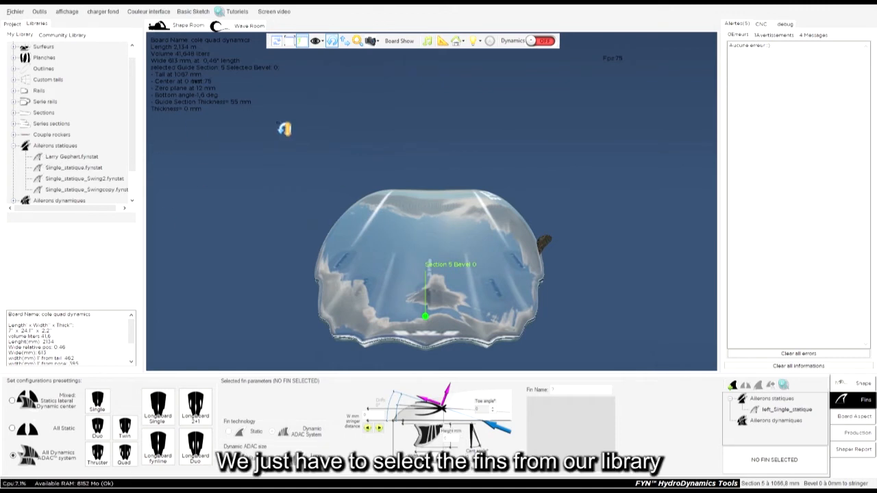
Step: Select the left side fin and create its mirrored opposite fin on the other rail
click(552, 248)
drag(554, 248, 591, 262)
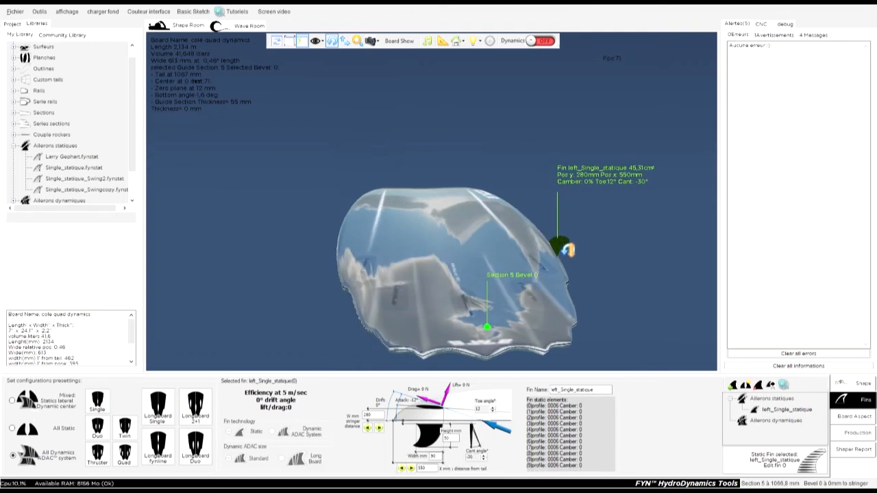
click(748, 386)
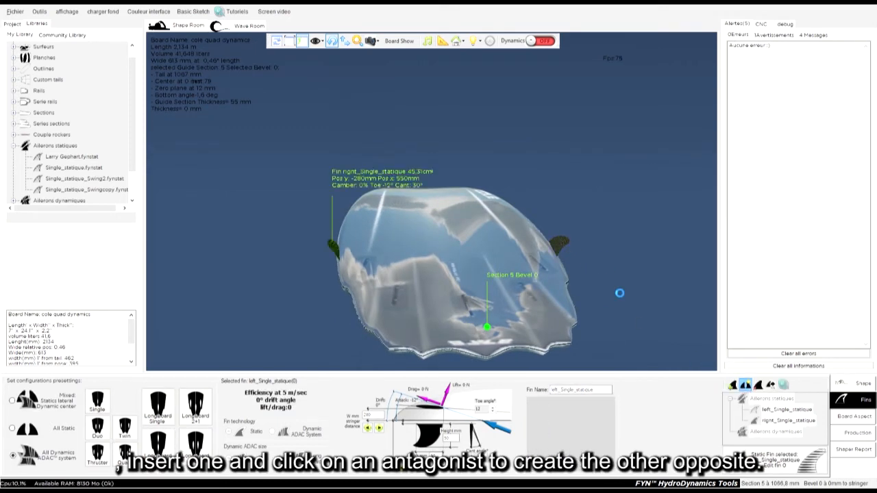
Step: Drag the Single_statique_Swingcopy static fin from the library onto the center of the board
drag(287, 262, 257, 237)
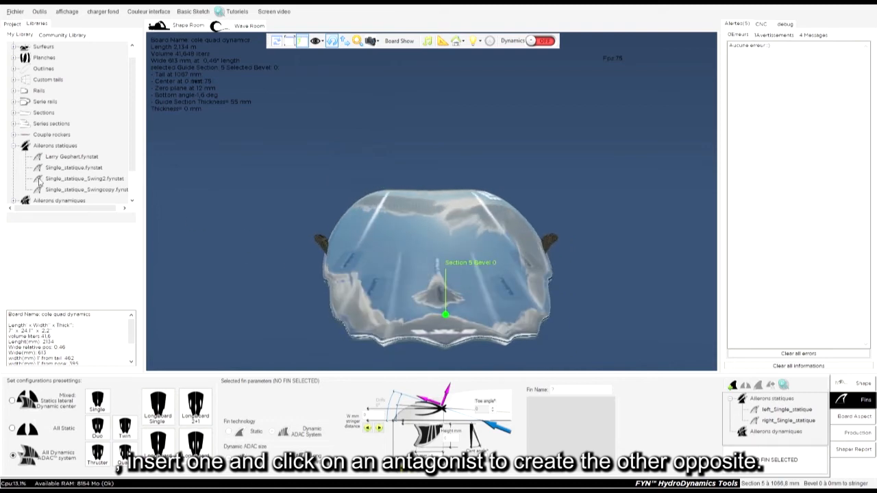
click(77, 191)
drag(83, 192, 437, 223)
drag(605, 213, 313, 199)
scroll(473, 162, down, 3)
drag(553, 259, 336, 276)
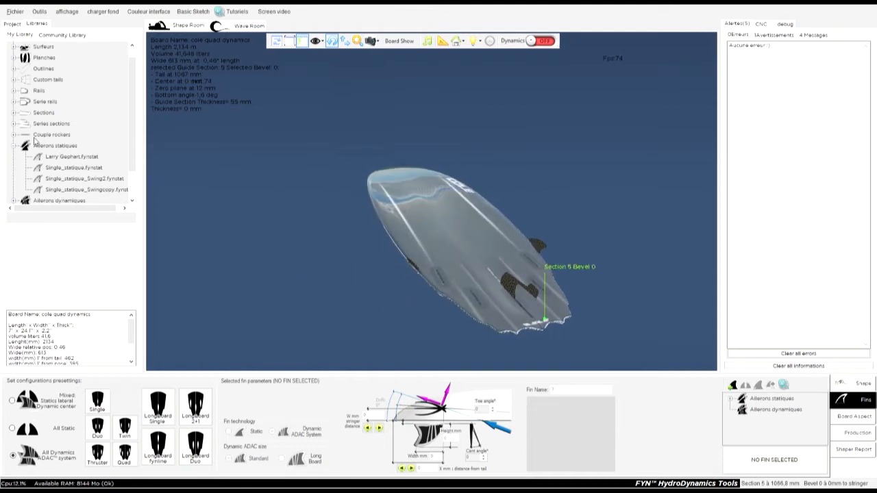
Step: Expand the dynamic fins library folder and browse through its fin files
scroll(49, 172, down, 1)
click(15, 168)
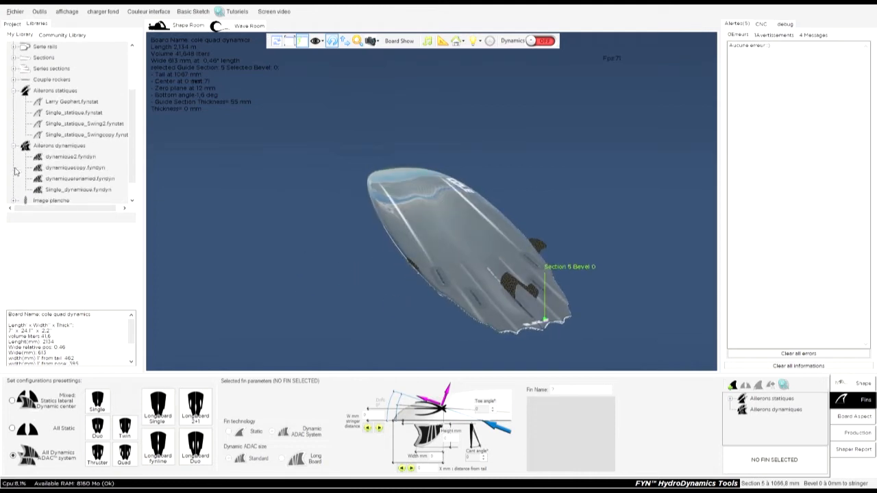
click(75, 169)
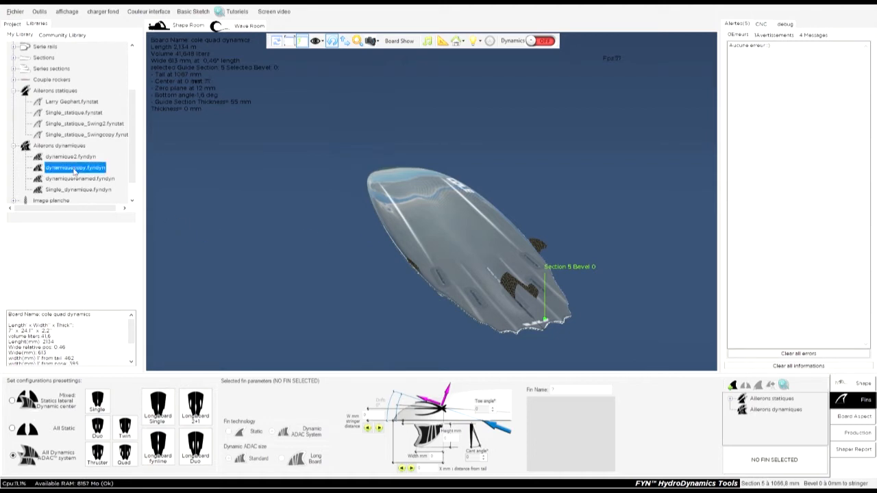
click(74, 180)
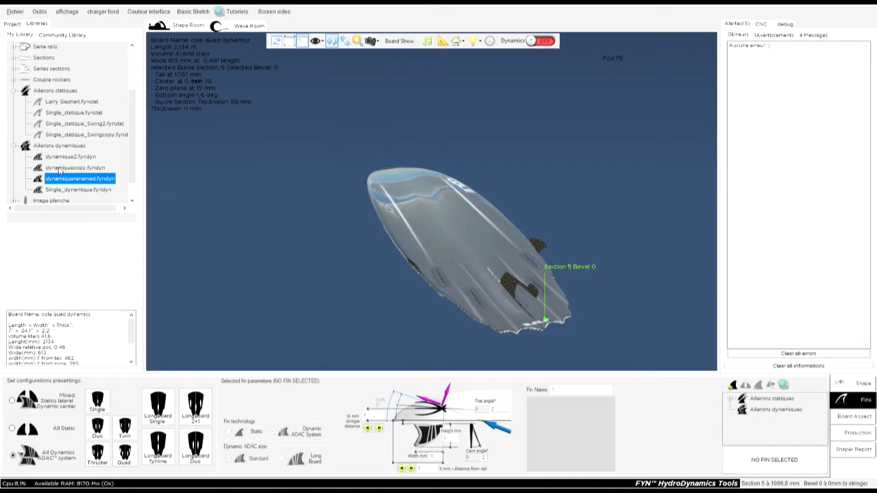
click(60, 170)
click(65, 190)
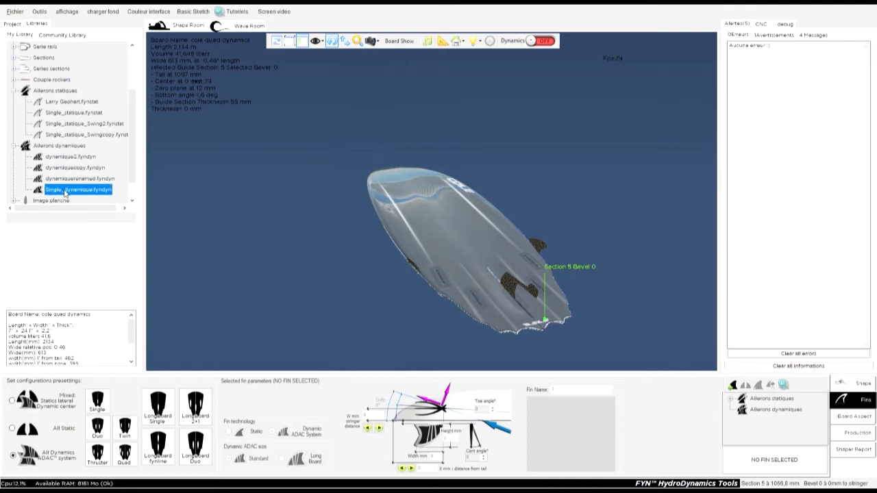
Step: Select the Single_statique_Swingcopy fin on the board and delete it
drag(634, 278, 650, 237)
click(518, 287)
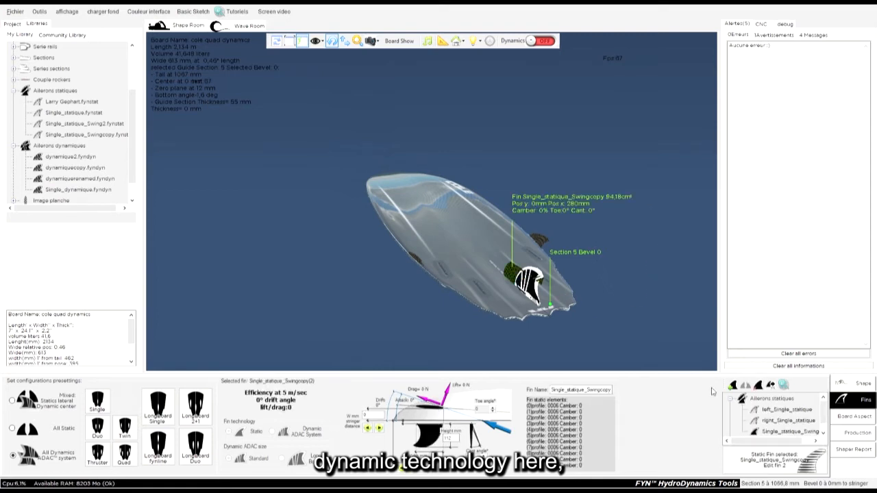
key(Delete)
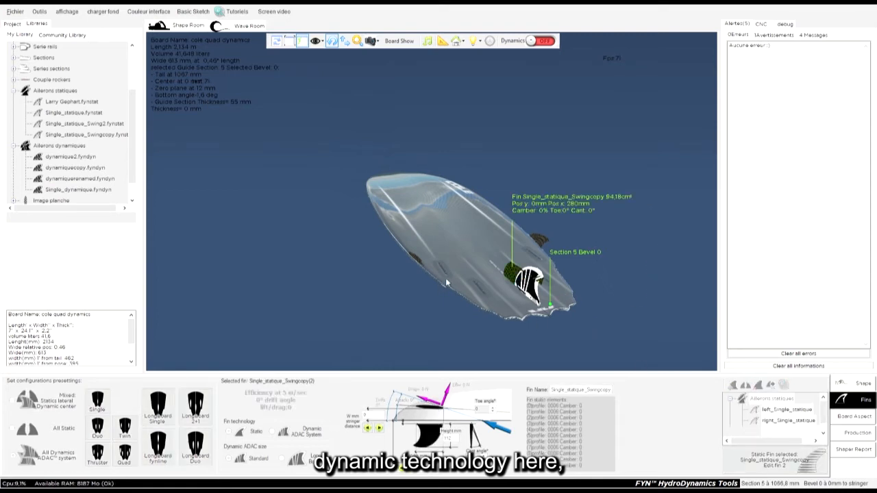
drag(506, 297, 307, 245)
drag(525, 300, 211, 284)
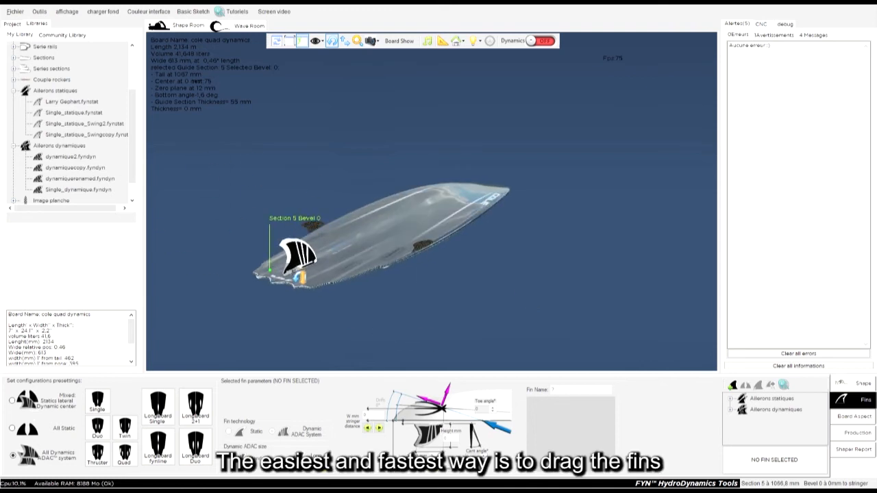
click(13, 93)
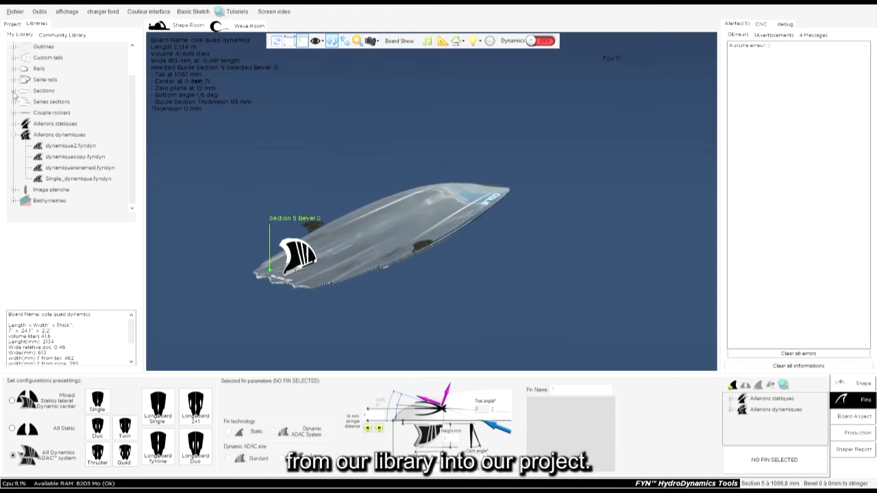
click(14, 134)
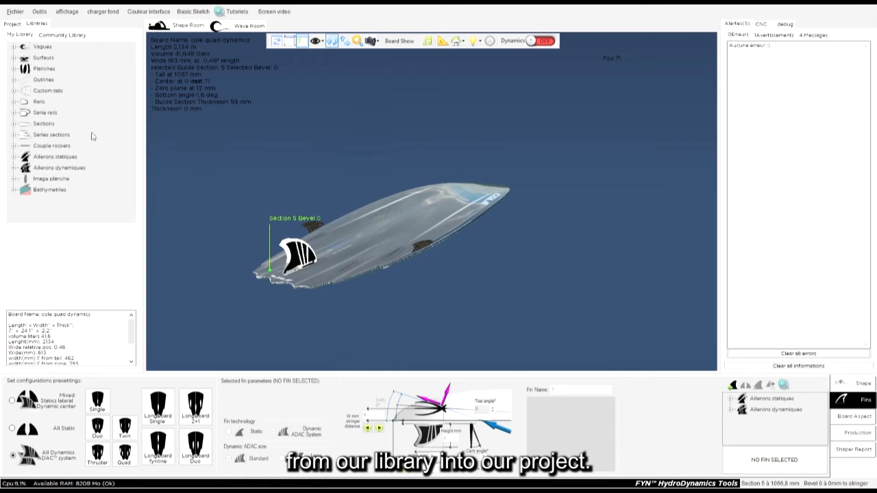
drag(261, 198, 613, 325)
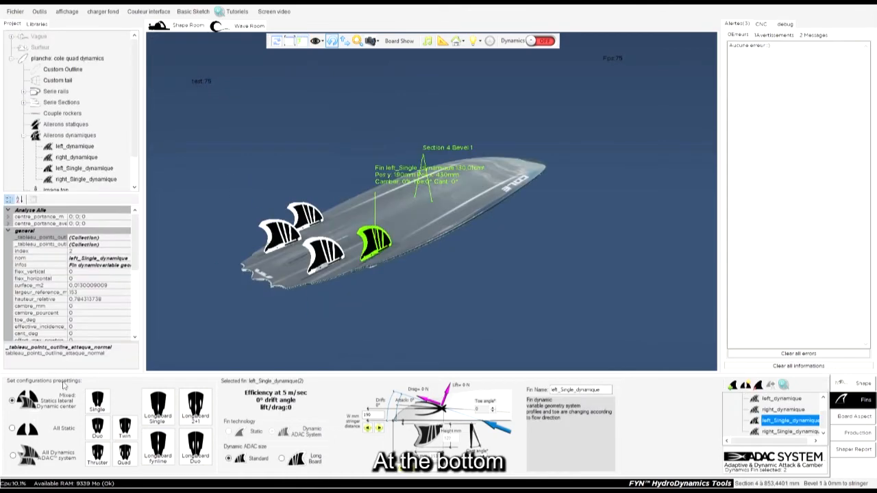
Step: Open the board's fin list and inspect its dynamic fins by selecting the left and right ones
click(867, 387)
click(857, 400)
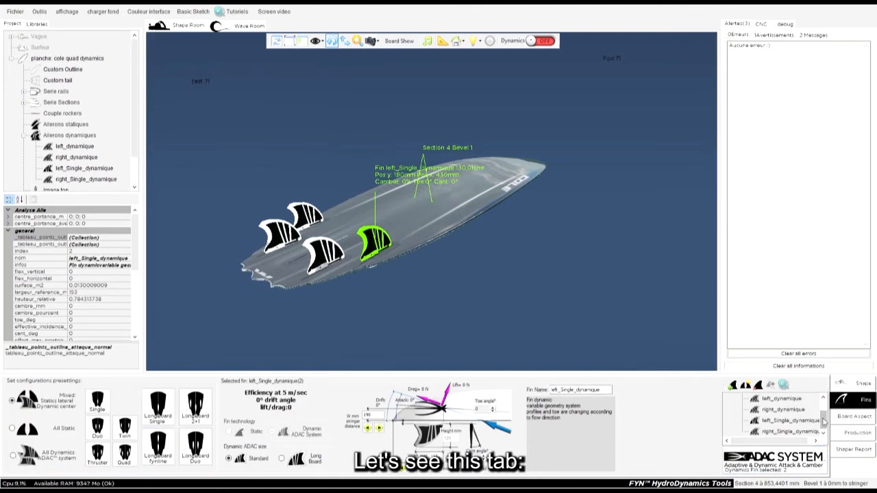
drag(823, 421, 822, 415)
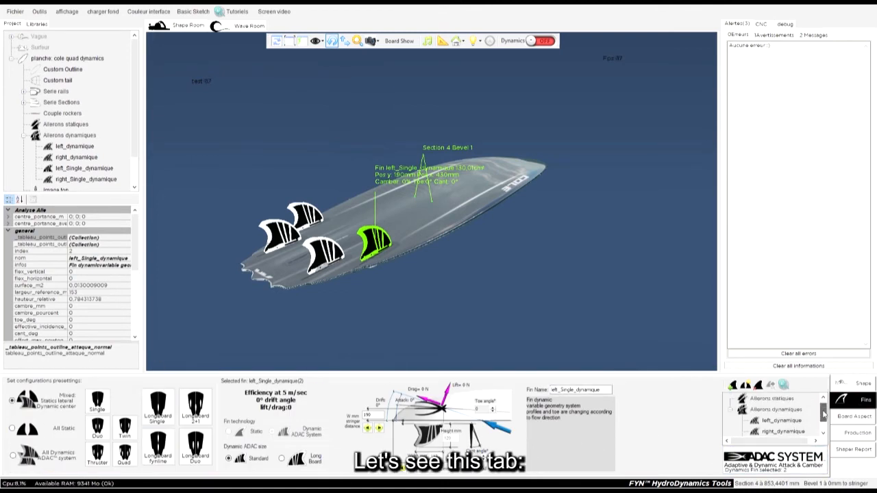
click(733, 411)
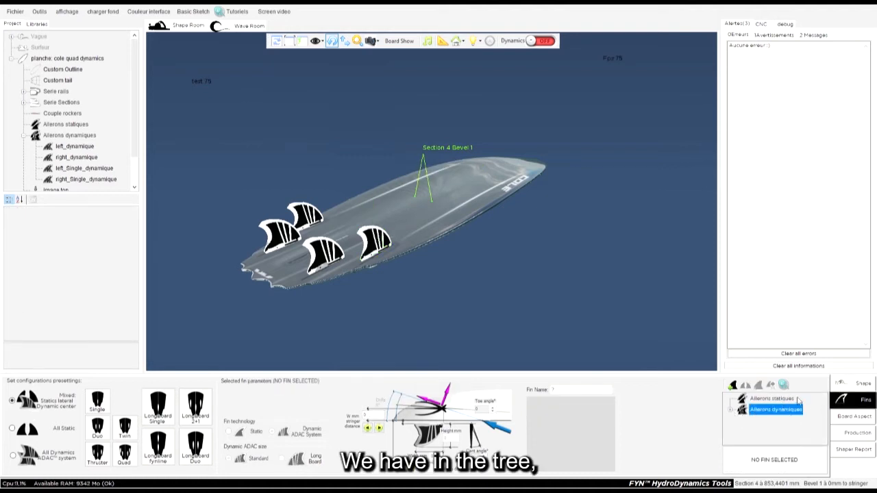
click(755, 400)
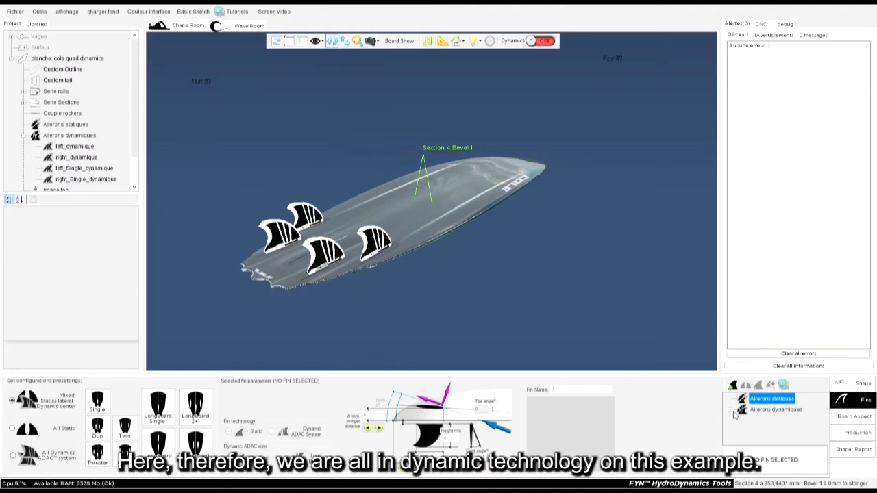
click(730, 410)
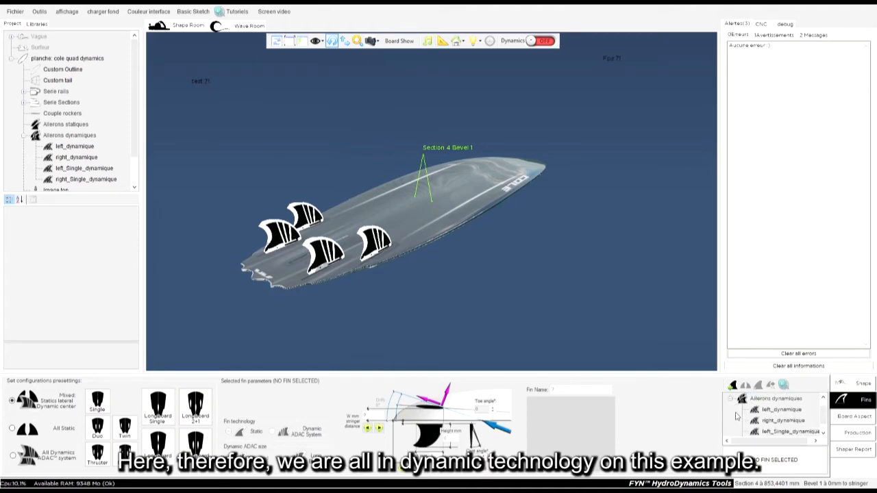
click(790, 411)
click(782, 418)
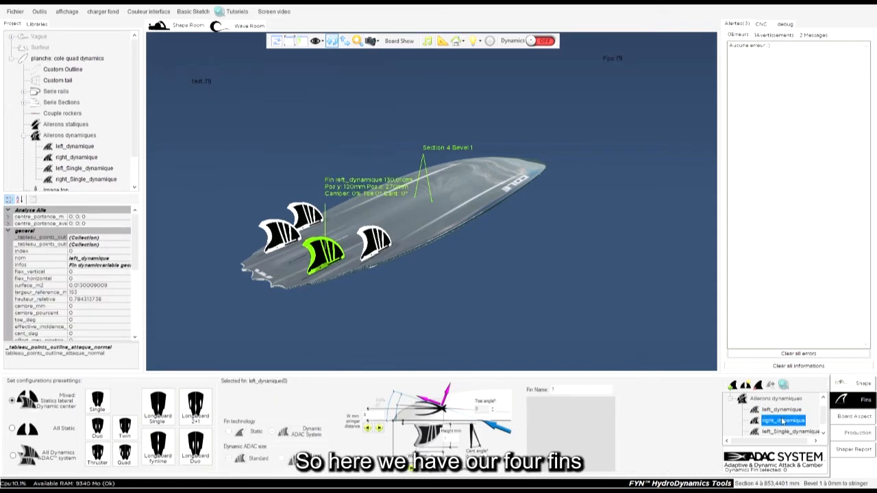
drag(822, 415, 824, 412)
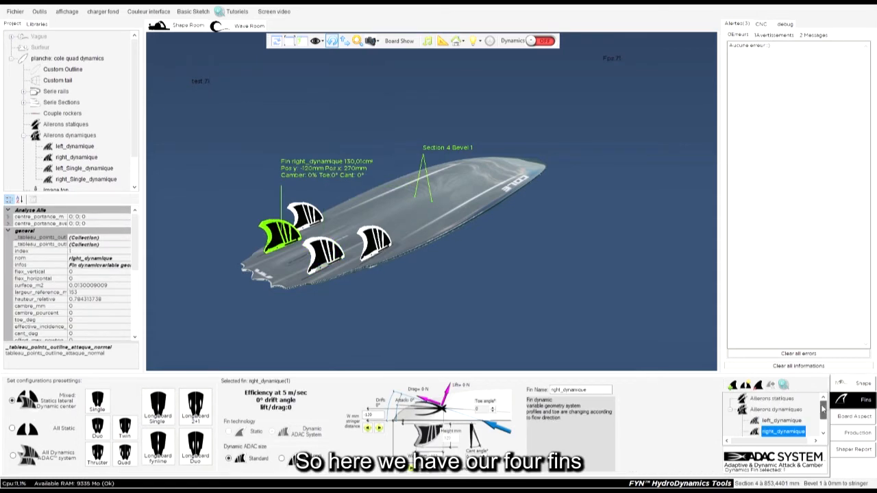
click(731, 411)
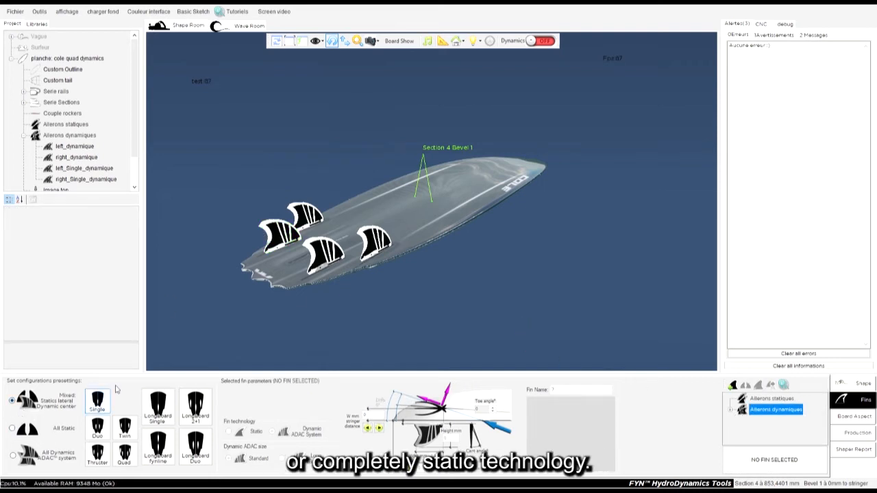
Step: Apply the All Static Single fin configuration preset and select the resulting center fin
click(26, 433)
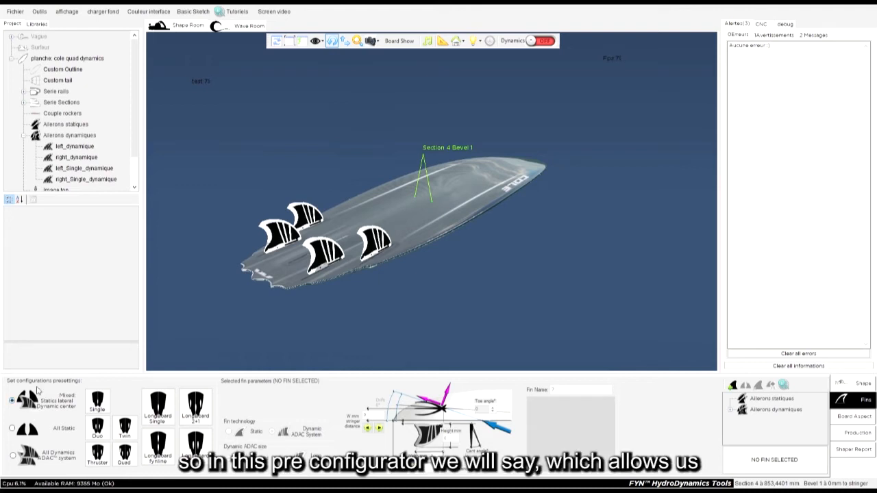
click(99, 405)
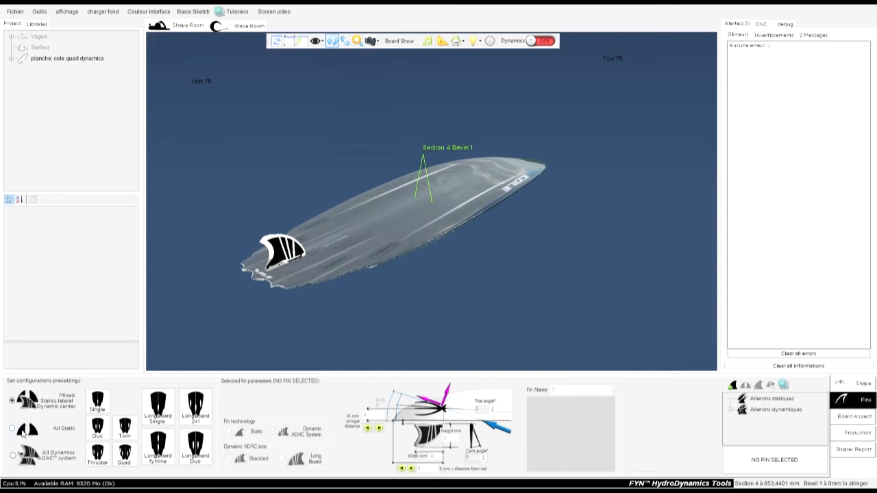
click(100, 404)
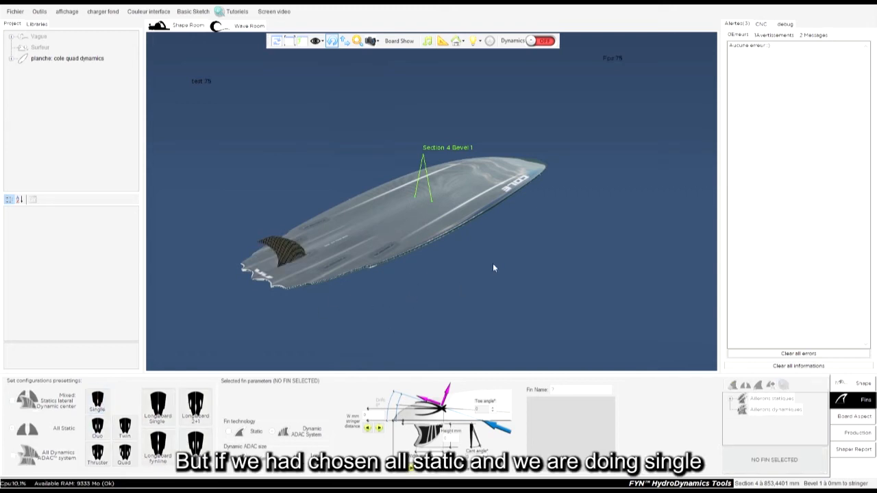
drag(362, 308, 478, 297)
drag(409, 313, 531, 271)
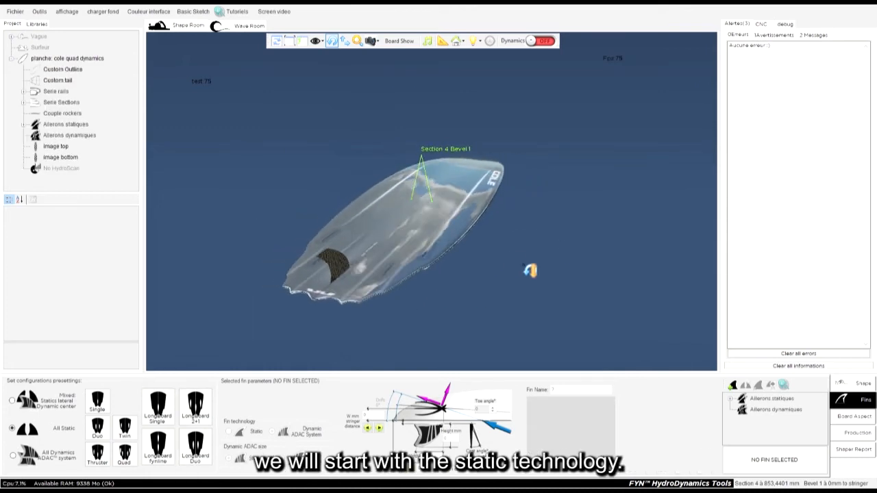
click(333, 277)
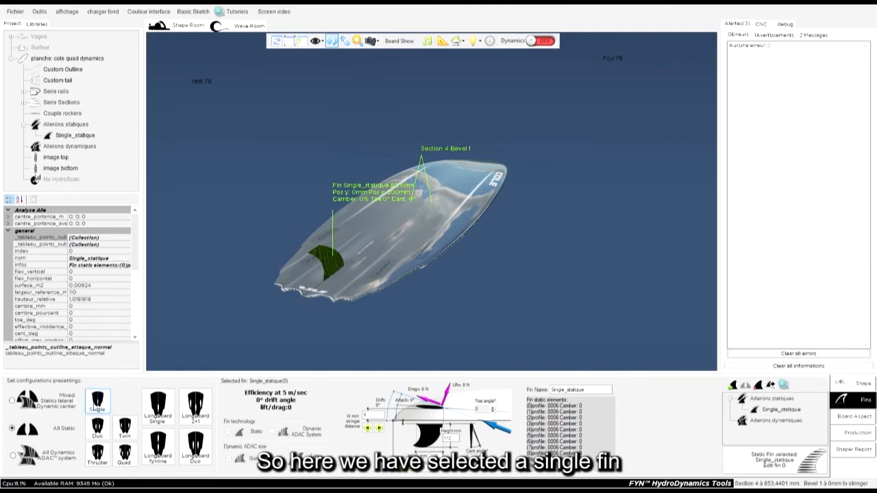
Step: Try the All Static Duo and Quad fin configuration presets, selecting the right static fin
click(98, 433)
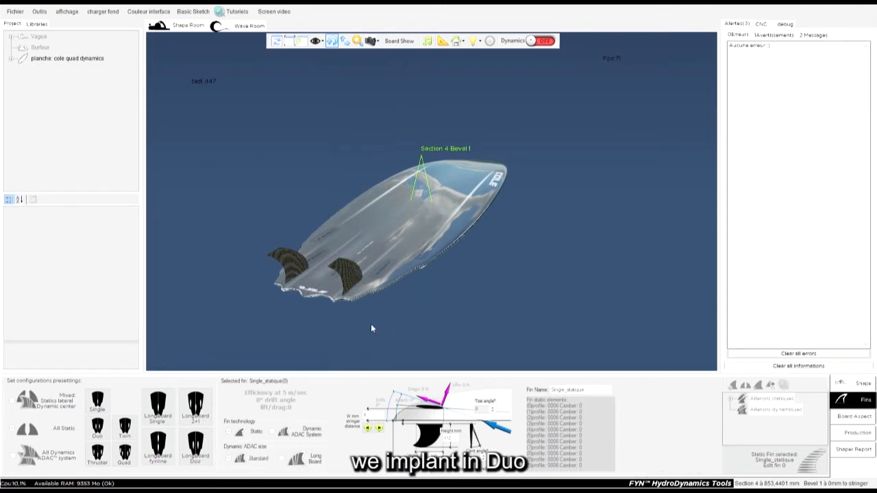
drag(469, 306, 362, 275)
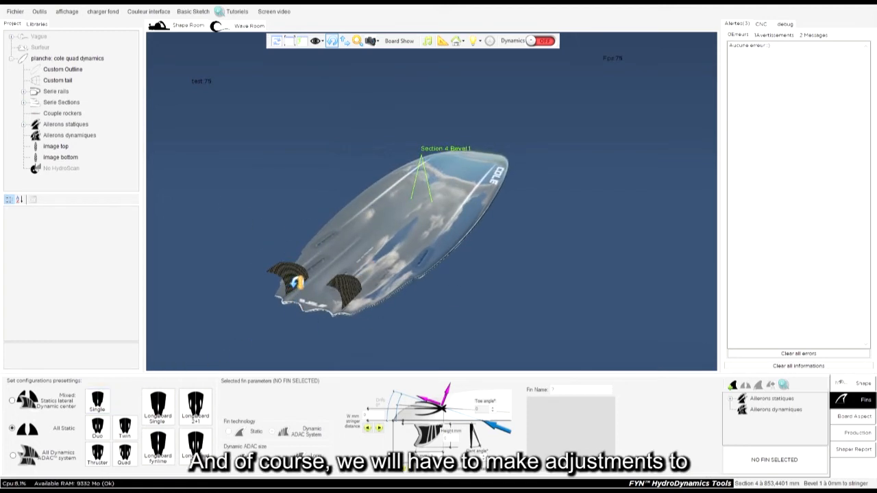
click(293, 282)
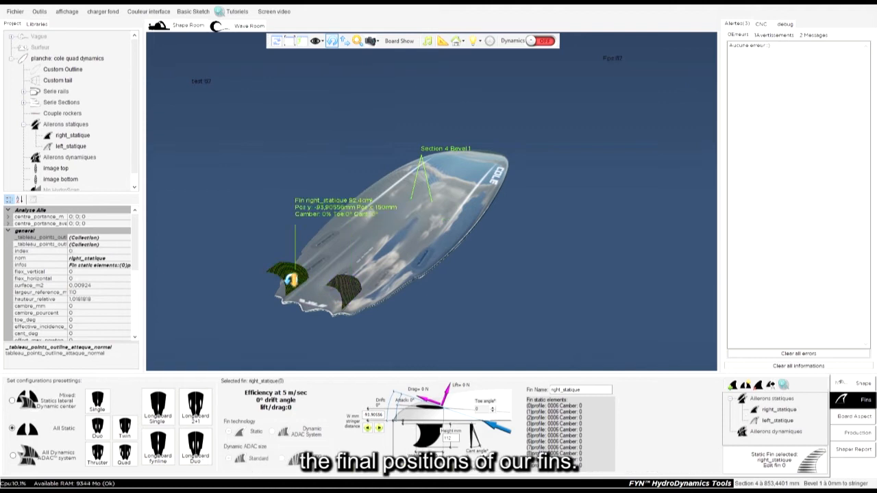
click(125, 457)
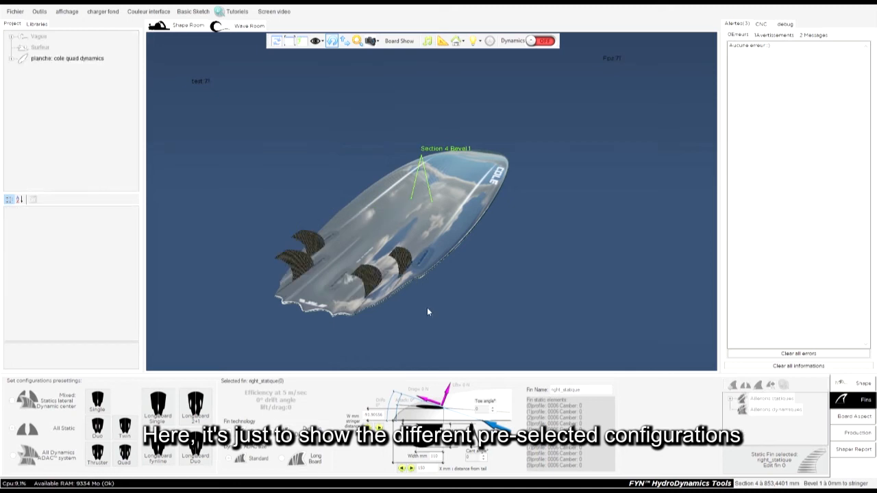
drag(434, 306, 233, 257)
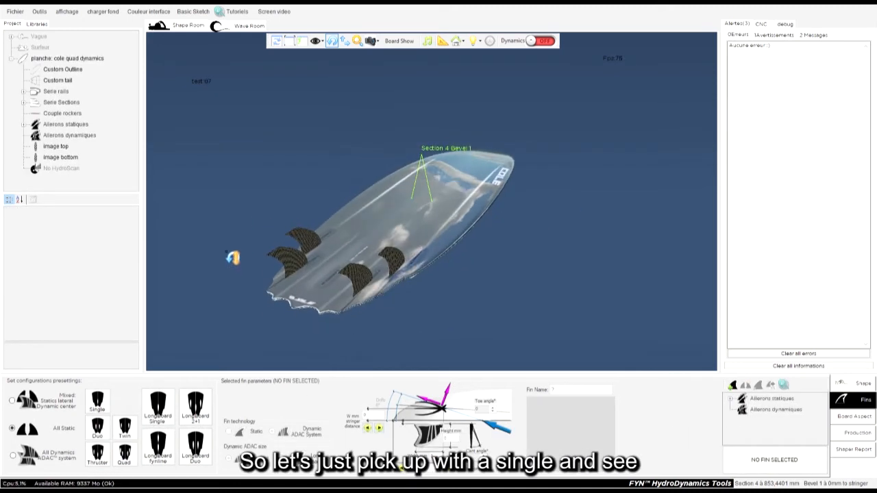
Step: Reapply the All Static Single preset and select its center fin on the board
click(98, 405)
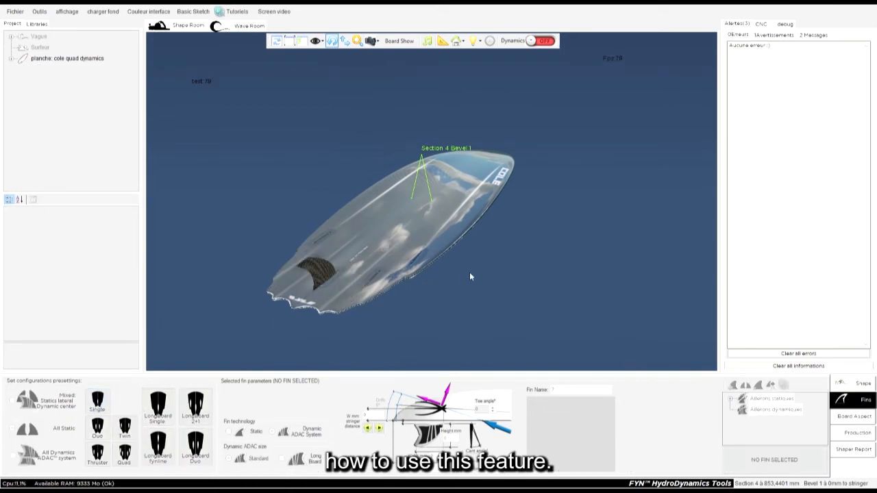
click(329, 275)
drag(407, 257, 251, 204)
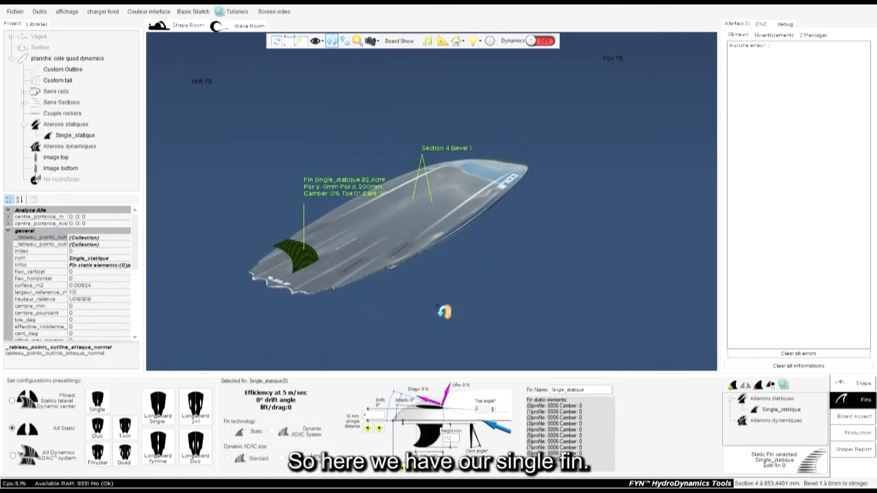
Step: Select the Single_statique fin in the fin list and set its height to 212 mm
click(768, 411)
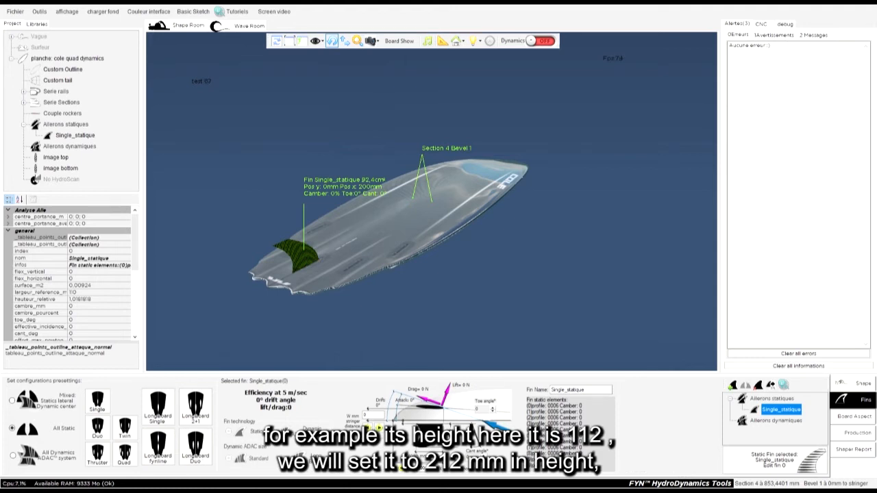
click(788, 460)
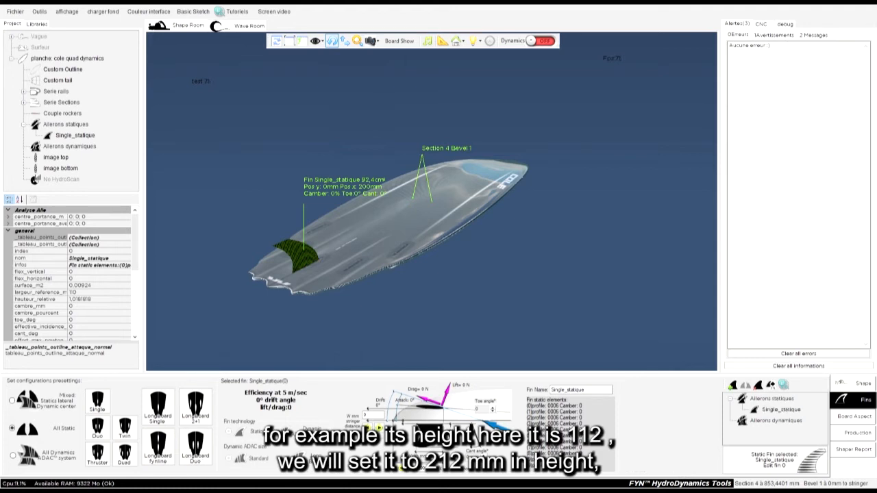
key(Return)
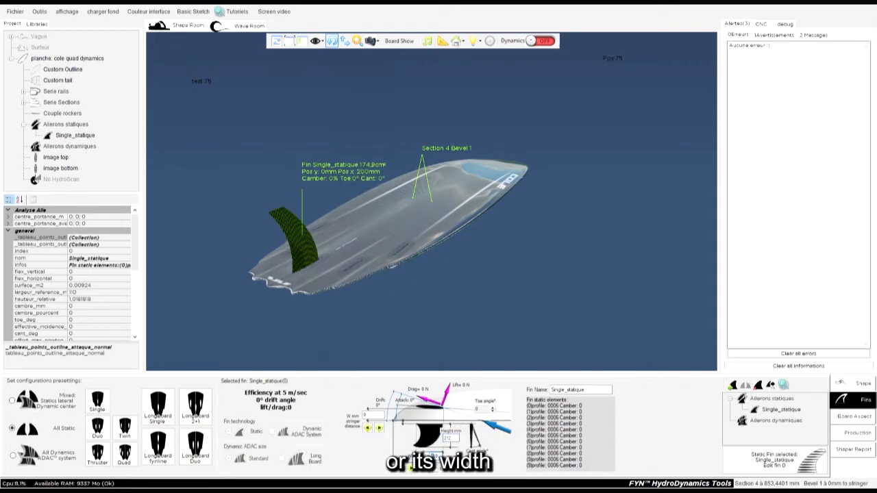
Step: Set the static fin's height to 112 mm and its width to 110 mm
key(Return)
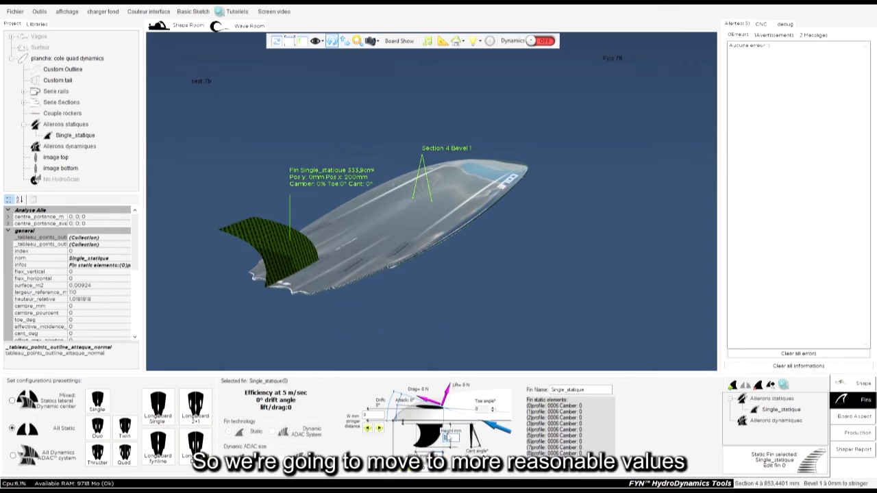
text(112)
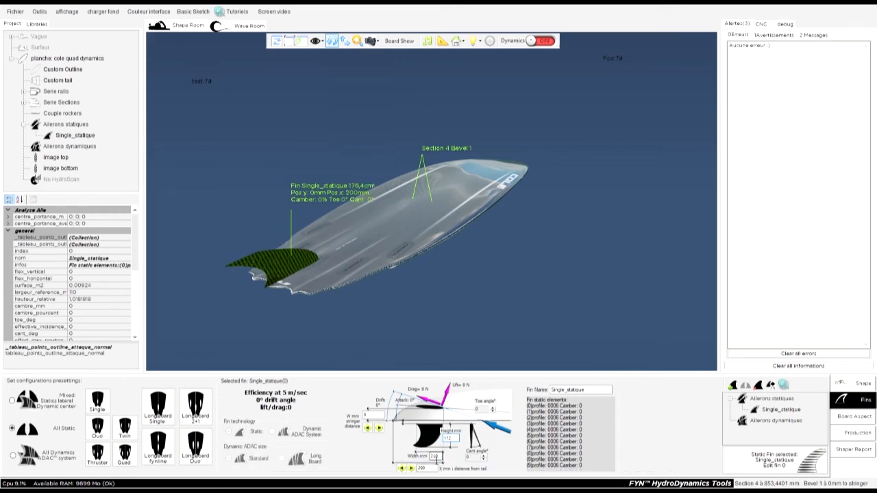
text(4)
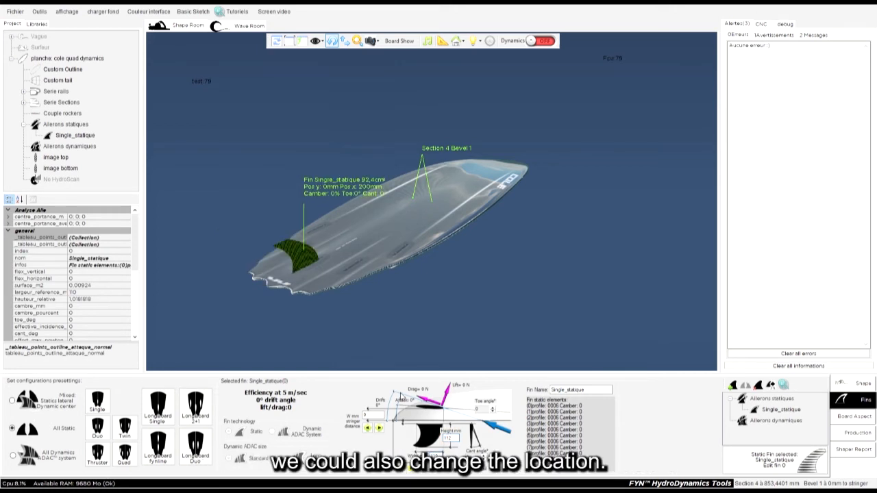
Step: Move the fin along the board to 220 mm from the tail
drag(308, 271, 382, 354)
scroll(442, 224, up, 5)
click(380, 175)
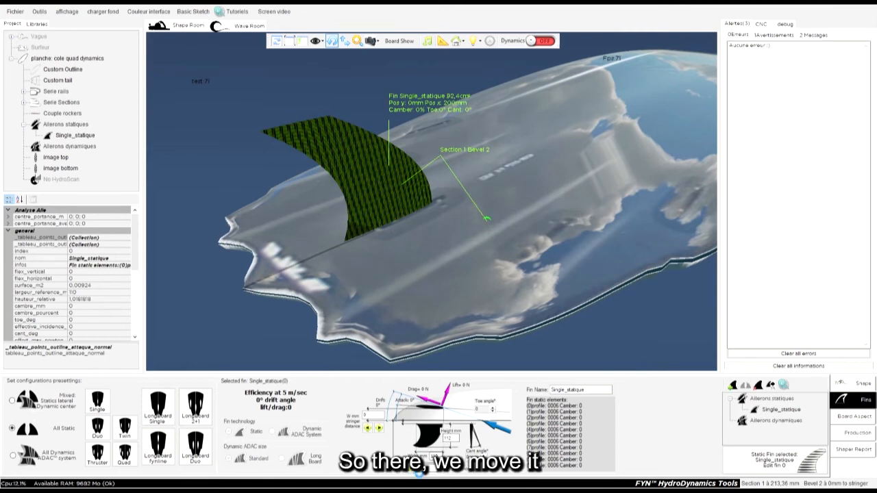
click(419, 472)
click(418, 472)
click(418, 473)
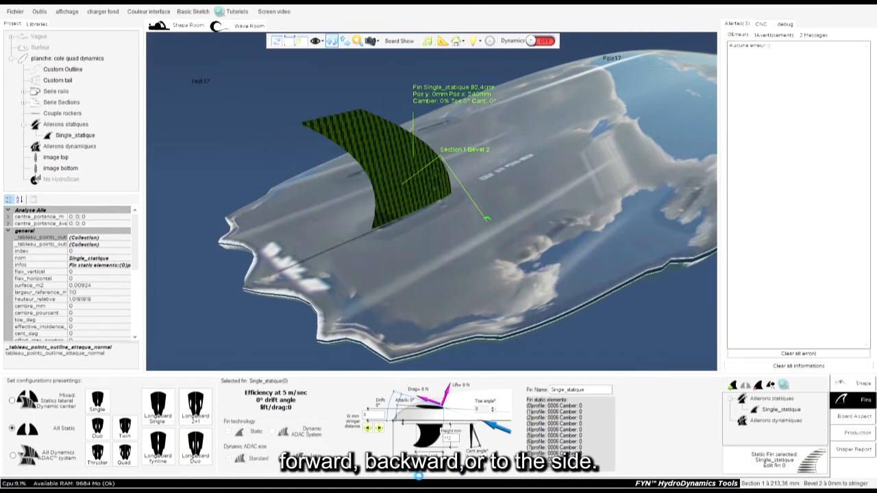
click(419, 473)
click(401, 469)
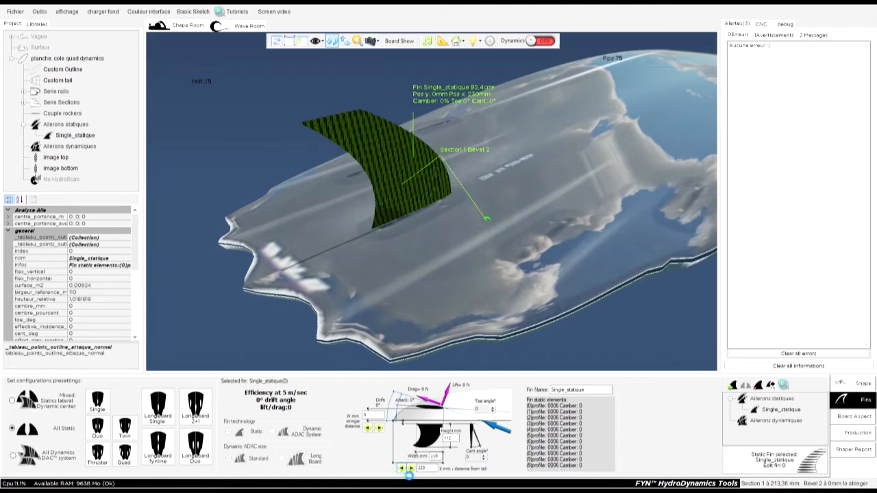
click(402, 469)
Step: Offset the fin 100 mm from the stringer to turn it into a side fin
click(380, 428)
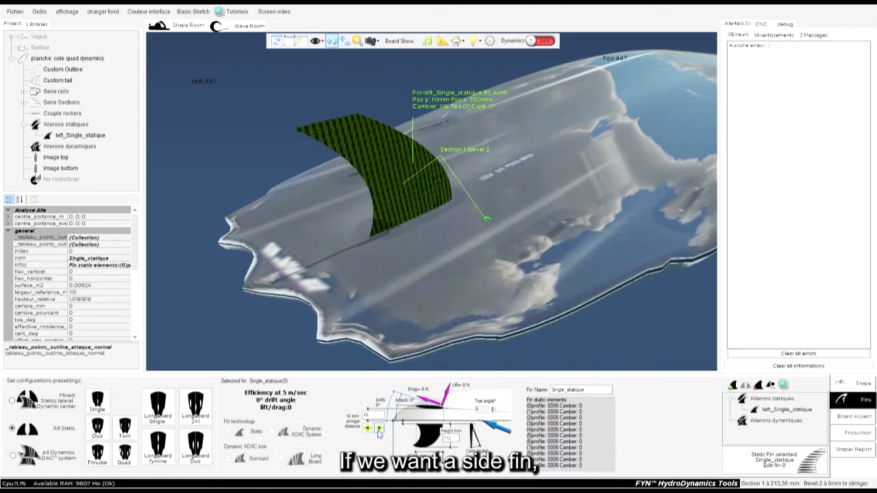
click(380, 428)
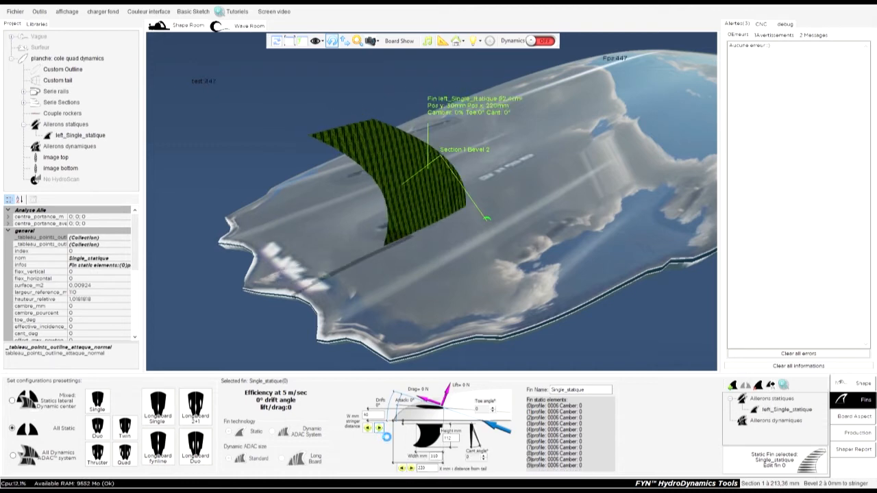
click(378, 428)
drag(374, 417, 367, 418)
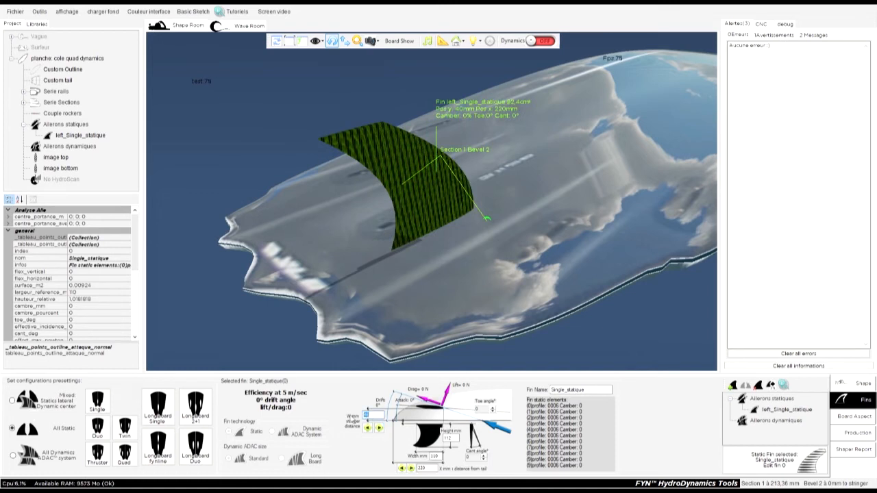
text(100)
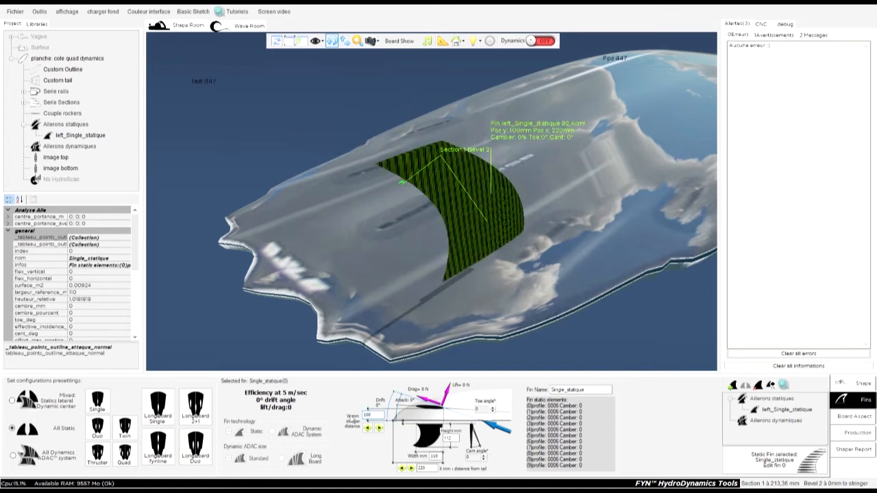
Step: Reselect the side fin and shift it to 110 mm from the stringer
drag(243, 258, 469, 300)
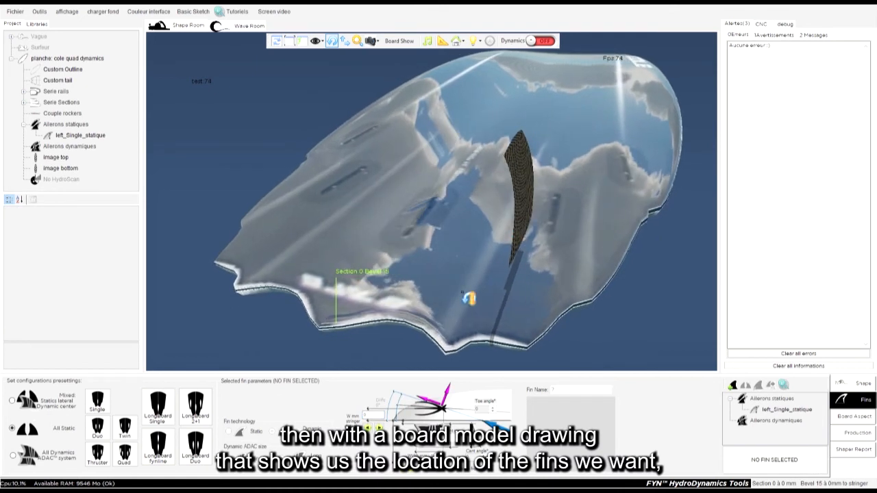
drag(526, 182, 460, 197)
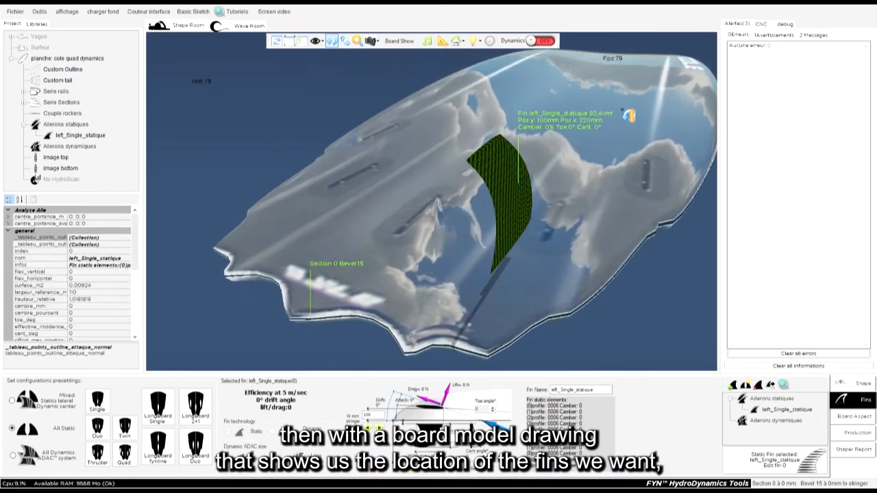
drag(616, 263, 476, 380)
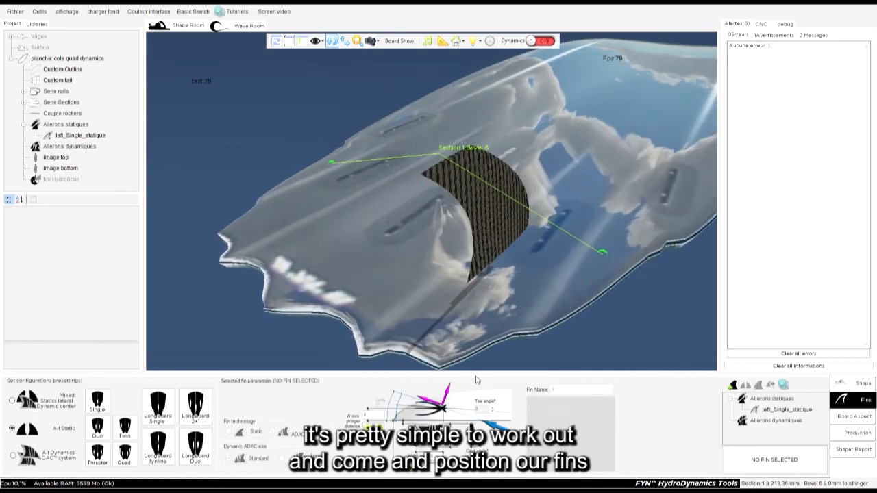
click(470, 201)
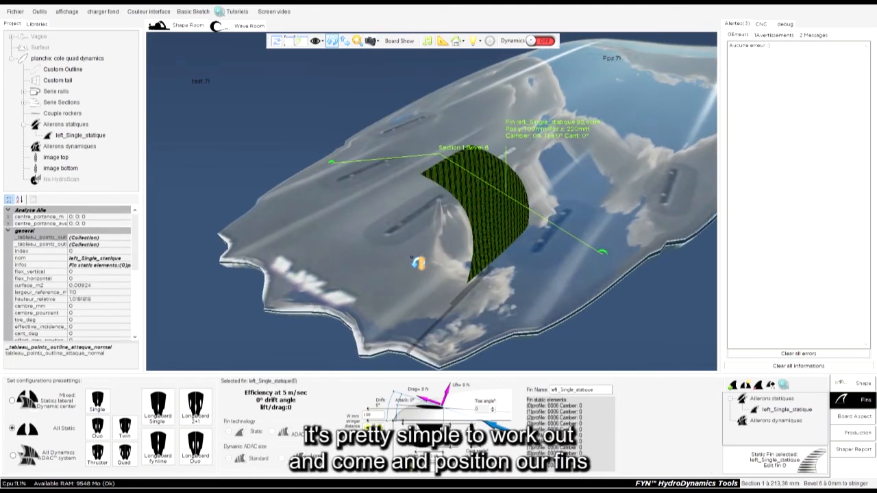
click(379, 428)
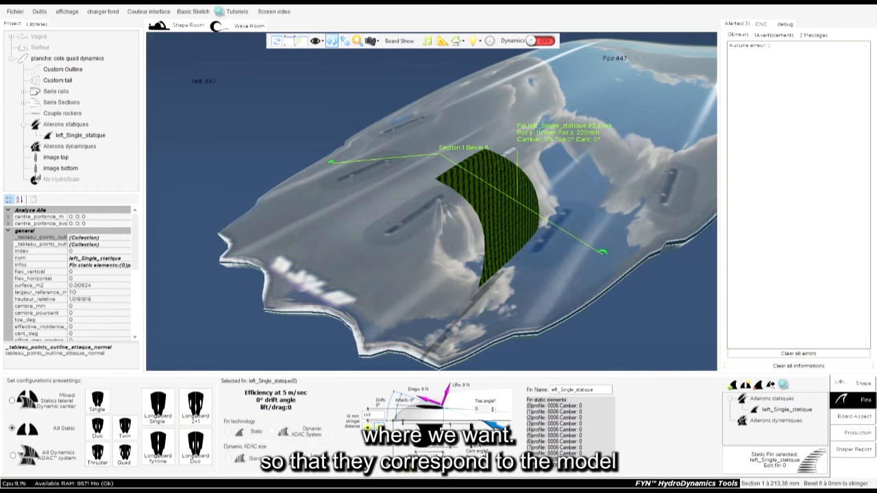
Step: Position the side fin 122 mm from the stringer and 272 mm from the tail
click(420, 473)
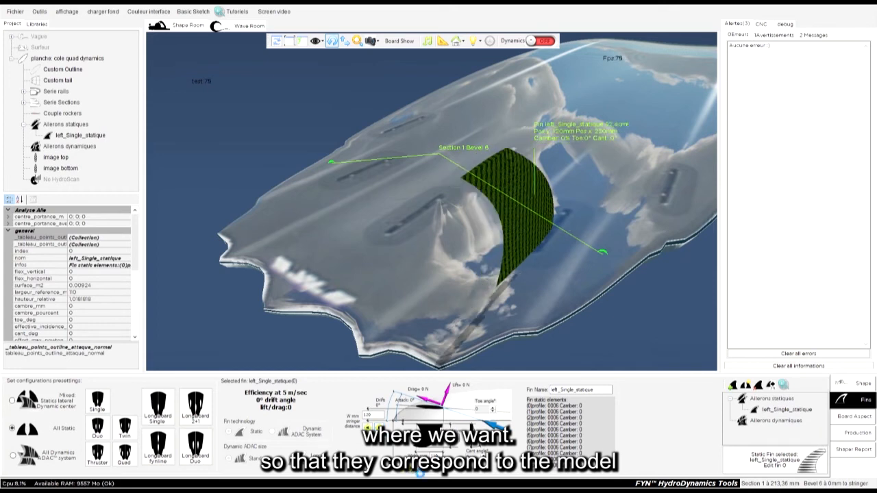
click(420, 473)
click(420, 474)
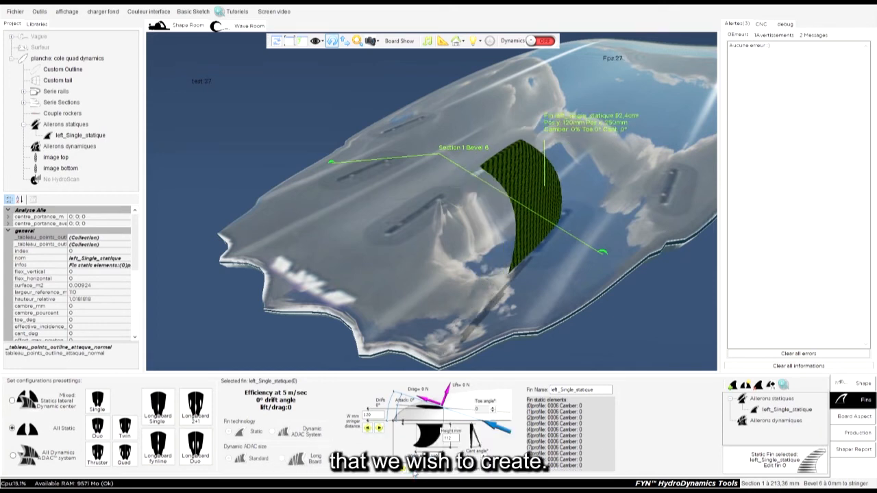
click(420, 473)
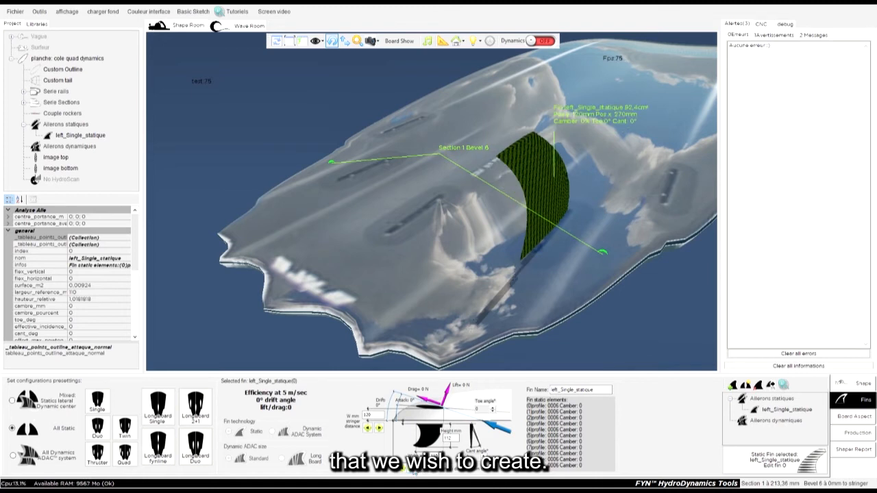
drag(362, 229, 382, 304)
click(552, 189)
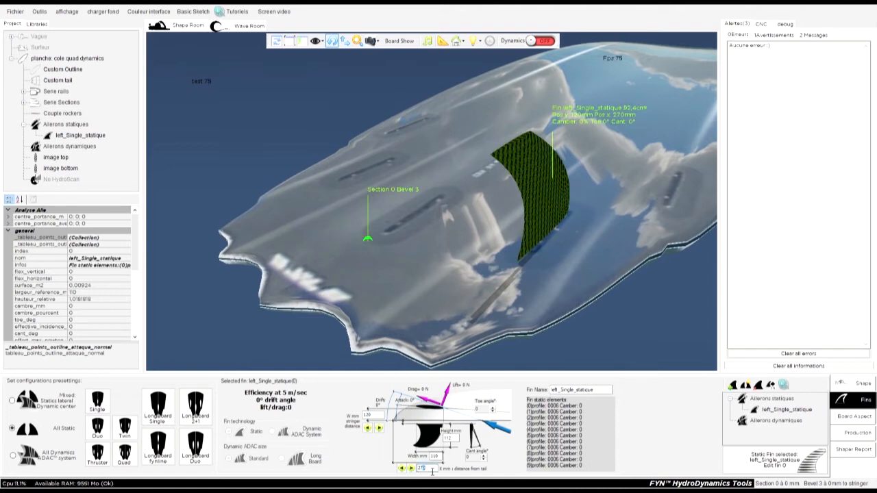
text(2)
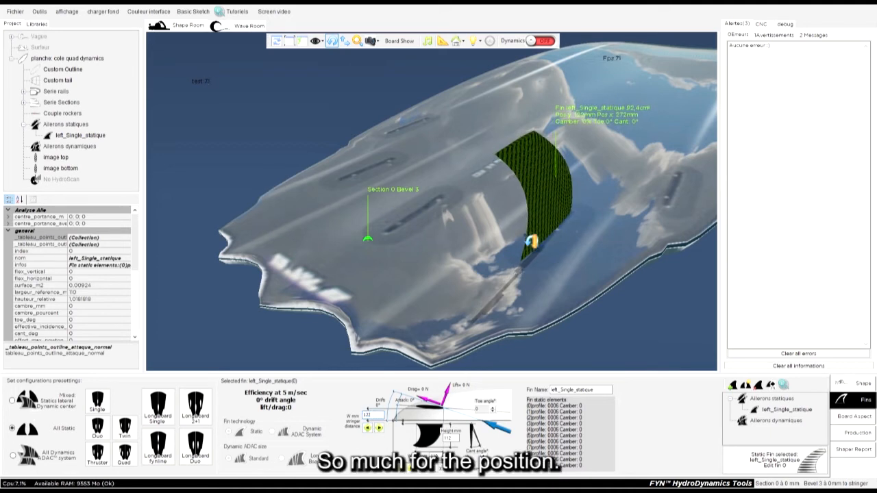
Step: Try adjusting the side fin's toe angle, stepping it up and back to 0°
drag(550, 225, 570, 233)
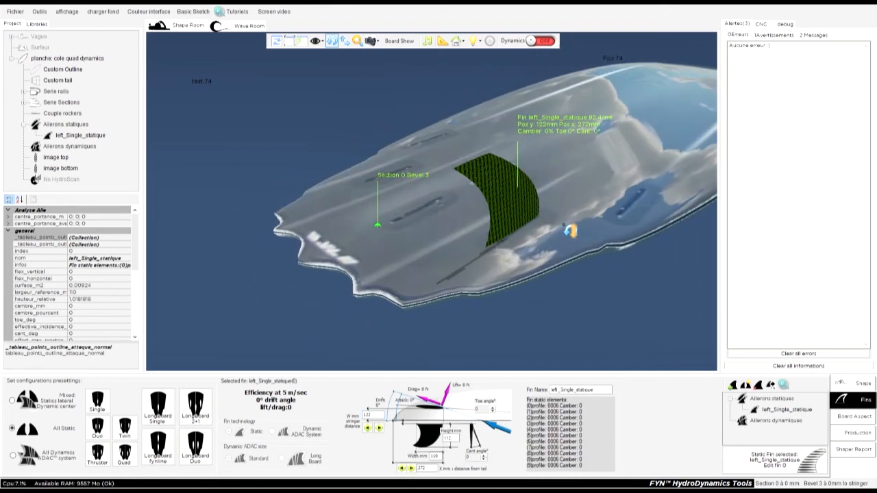
click(493, 409)
click(492, 410)
click(493, 410)
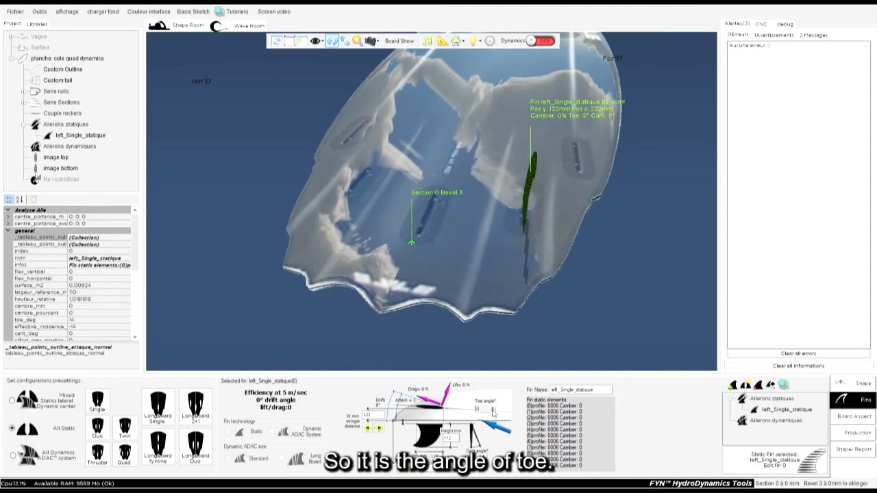
click(491, 411)
click(492, 409)
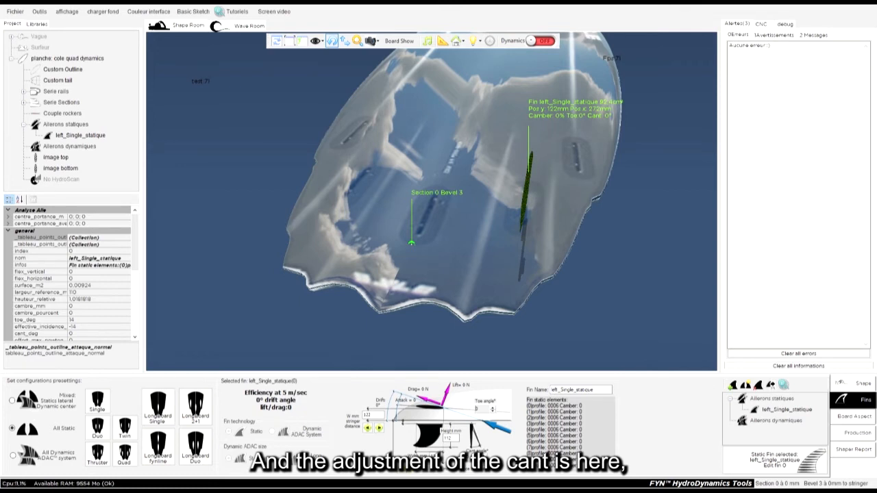
Step: Tilt the side fin's cant angle to -8°
click(483, 459)
click(482, 459)
click(483, 460)
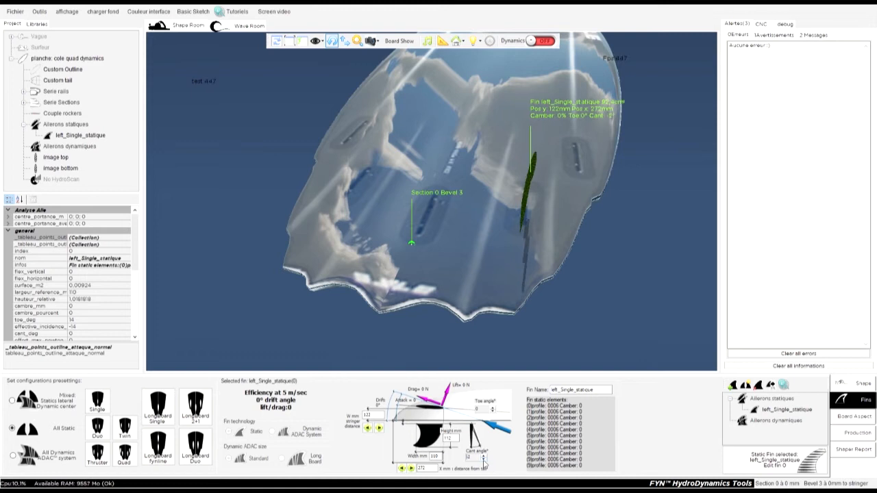
click(483, 463)
click(484, 462)
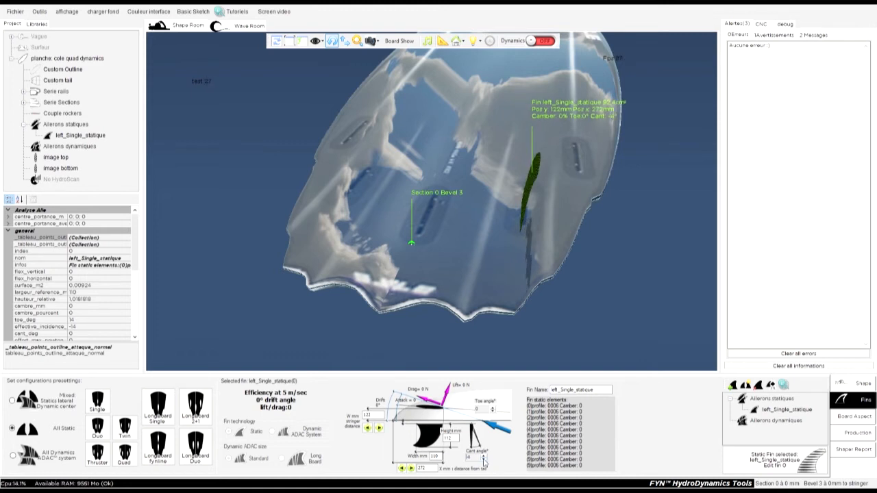
click(483, 463)
click(484, 463)
click(483, 462)
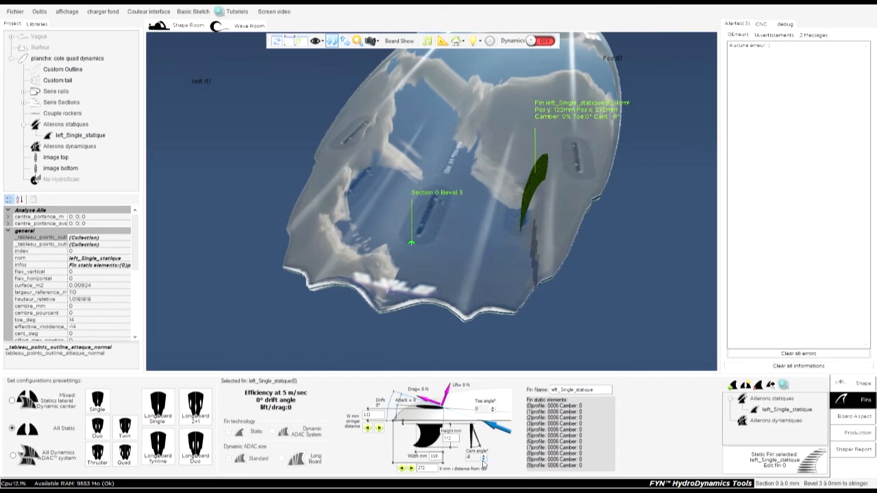
Step: Reselect the side fin and reset its cant angle to 0°
click(579, 315)
drag(589, 256, 551, 173)
drag(647, 267, 648, 194)
drag(591, 268, 551, 184)
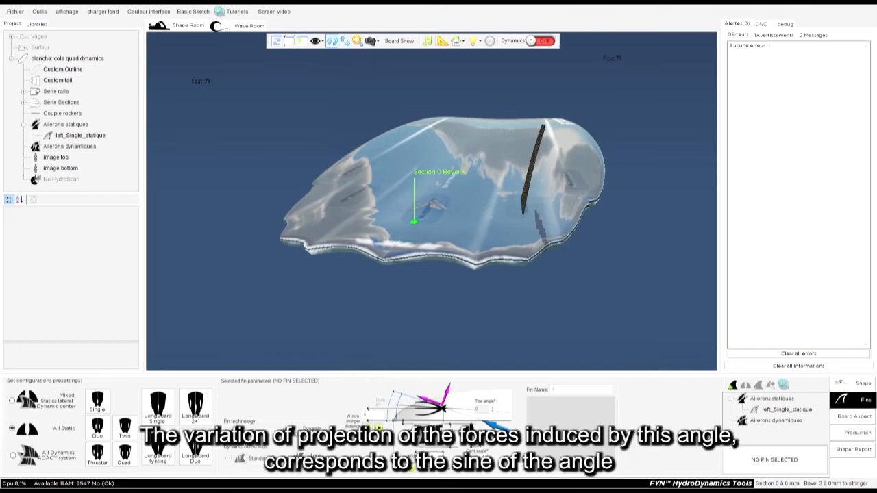
drag(635, 166, 578, 179)
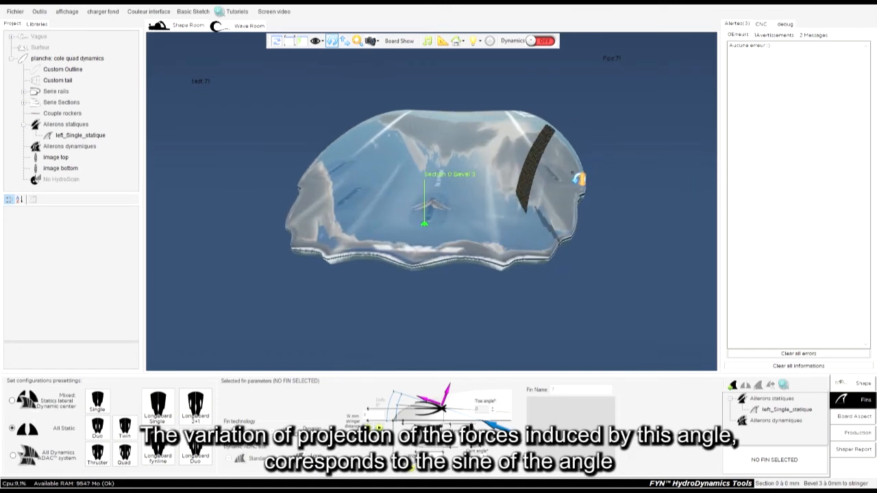
click(543, 154)
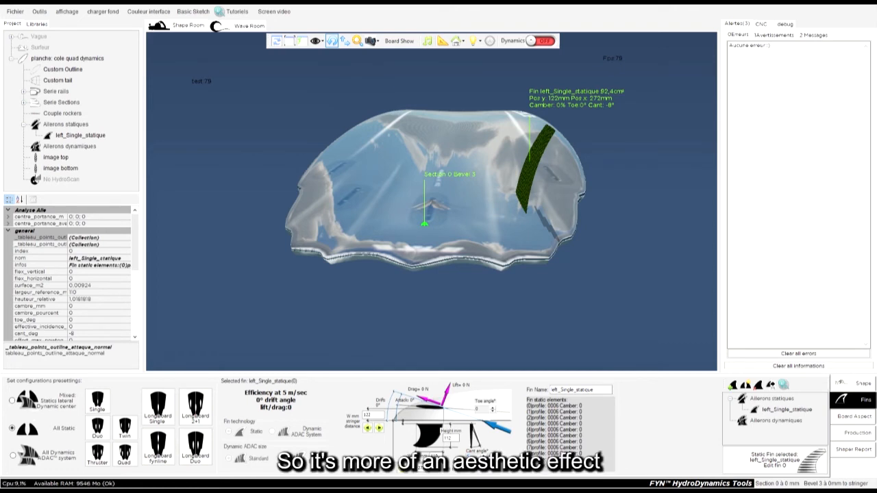
text(0)
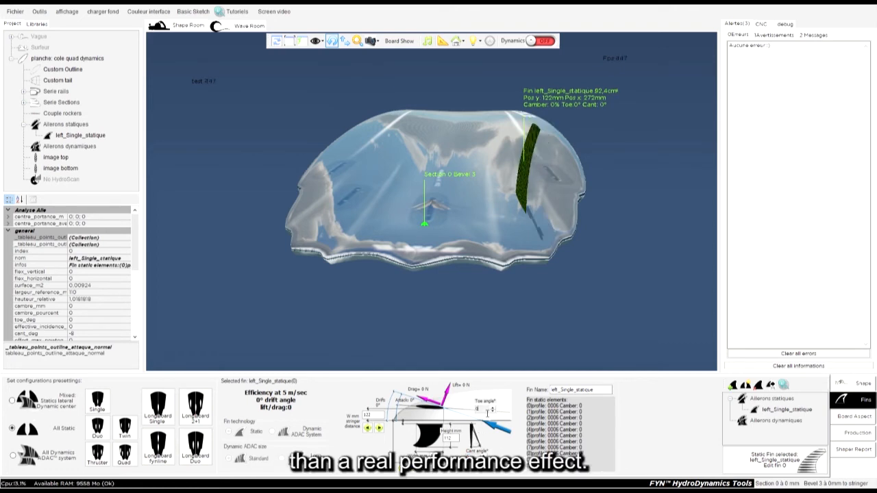
Step: Orbit around the board to examine the side fin from several angles
drag(589, 337, 513, 234)
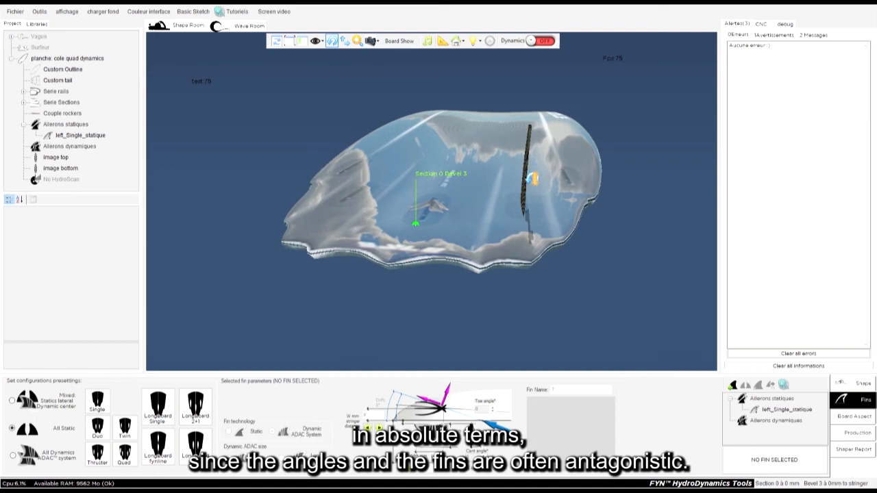
drag(638, 240, 514, 180)
click(520, 174)
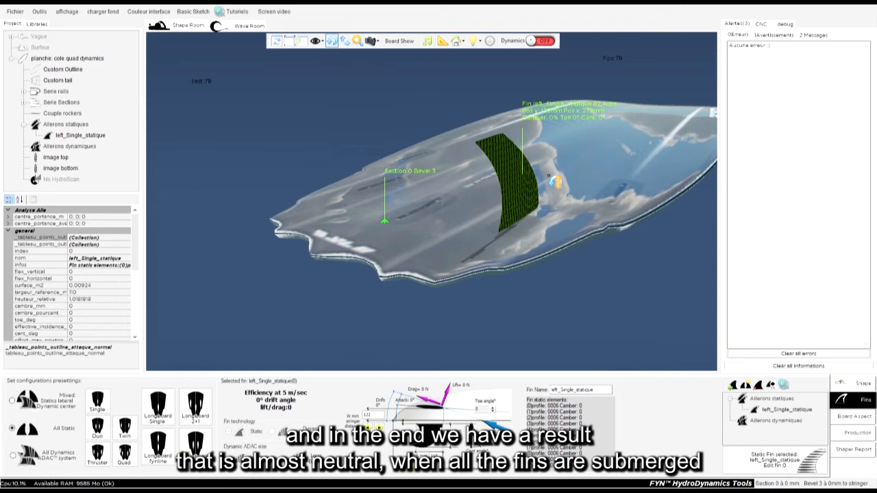
drag(572, 323, 680, 350)
drag(526, 167, 644, 278)
drag(350, 311, 627, 301)
click(533, 150)
drag(532, 151, 661, 115)
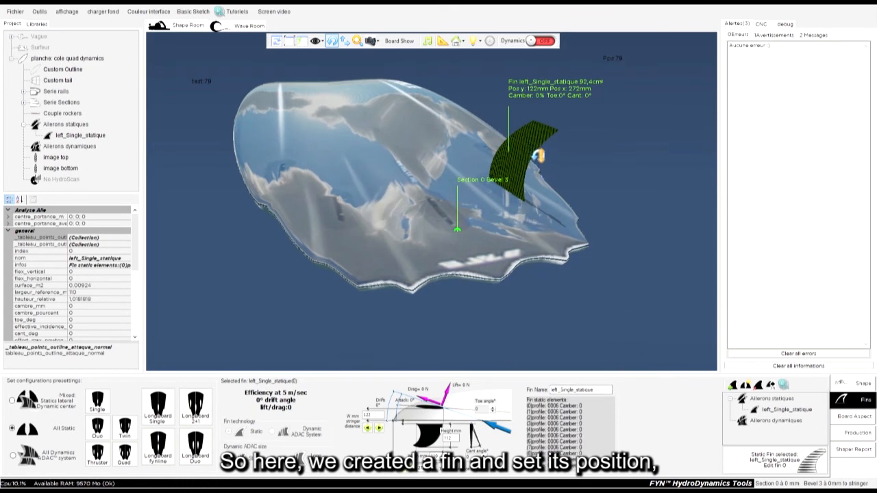
Step: Set the side fin's toe angle to -2° and reselect the fin
click(494, 408)
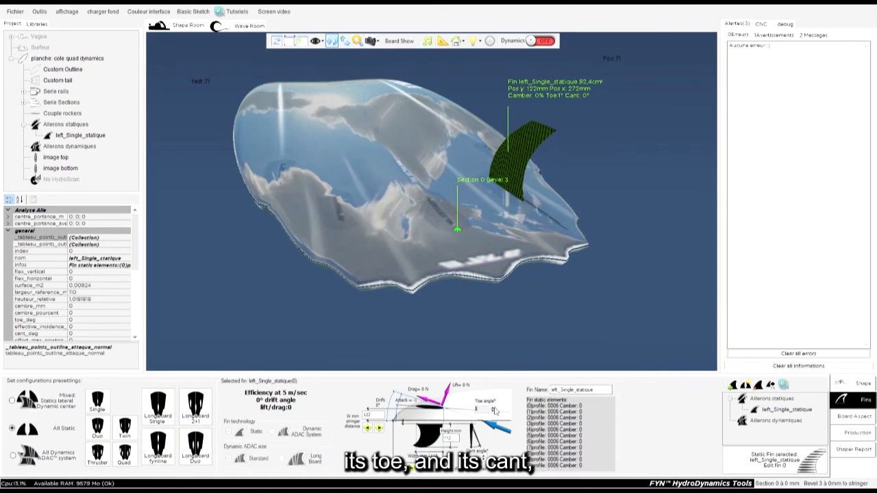
click(493, 412)
click(493, 412)
click(494, 412)
drag(650, 142, 399, 332)
click(534, 173)
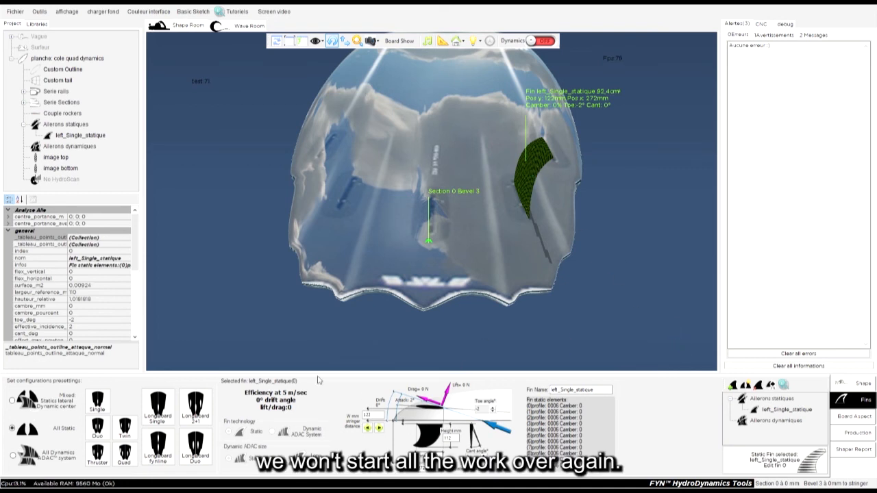
Step: Create the antagonist of the selected side fin on the opposite rail and reselect the original fin
click(746, 388)
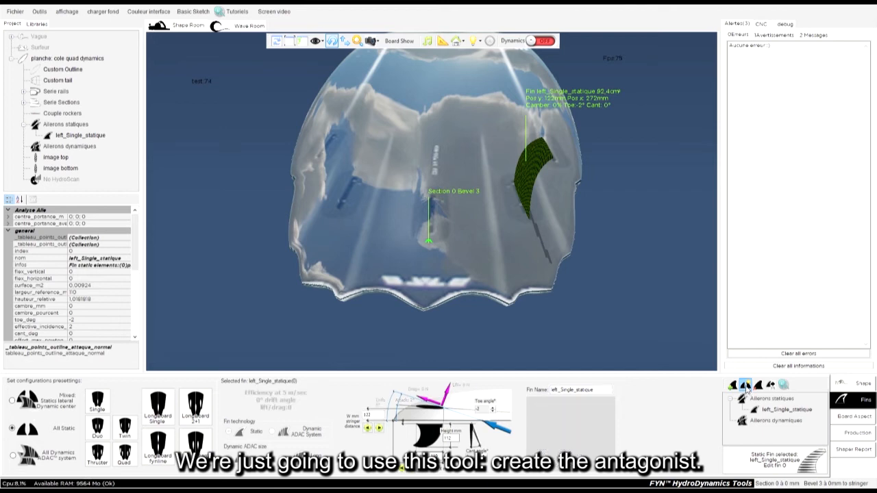
drag(609, 300, 680, 296)
click(542, 166)
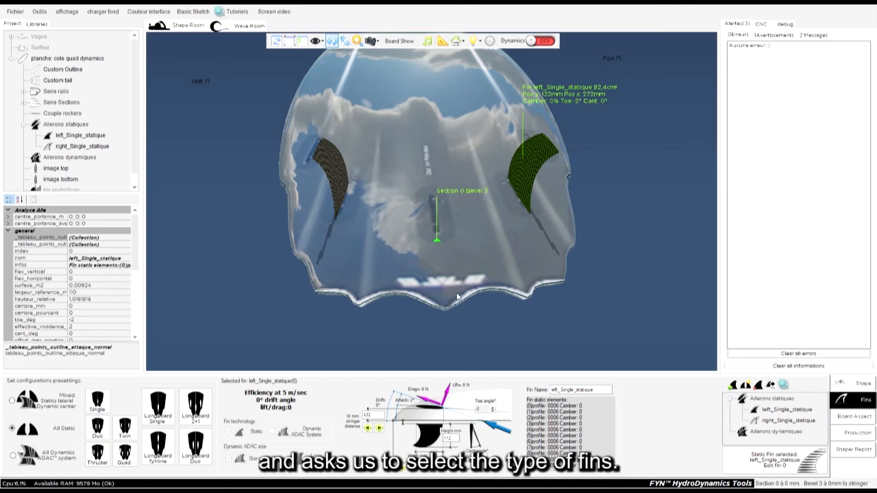
Step: Add a new static fin on the board and select it
click(516, 303)
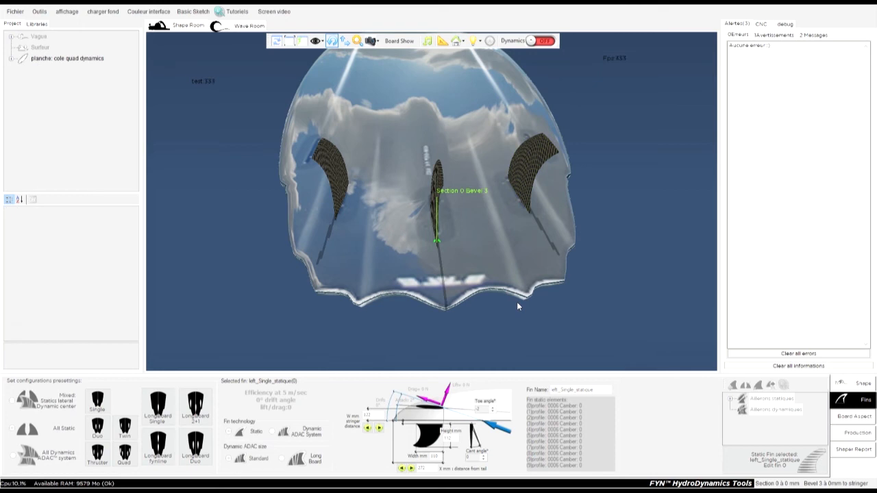
drag(601, 310, 410, 188)
click(410, 188)
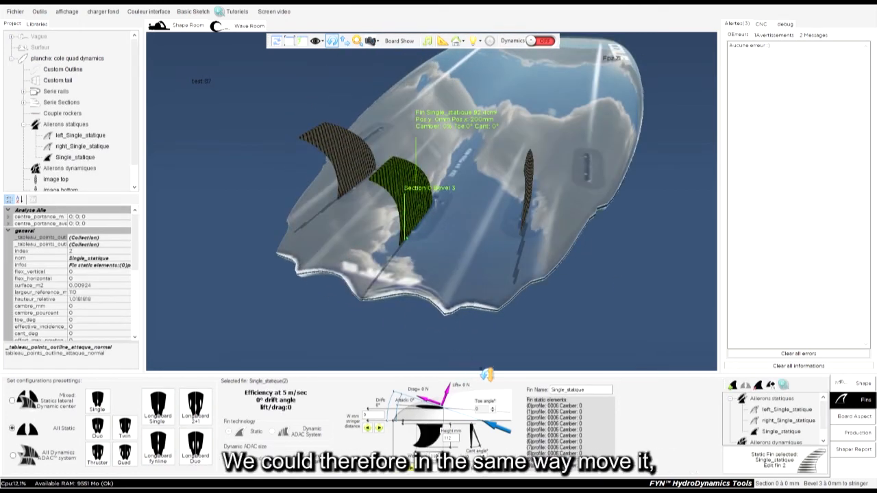
Step: Set the new fin's distance from the stringer to 200 mm
click(379, 428)
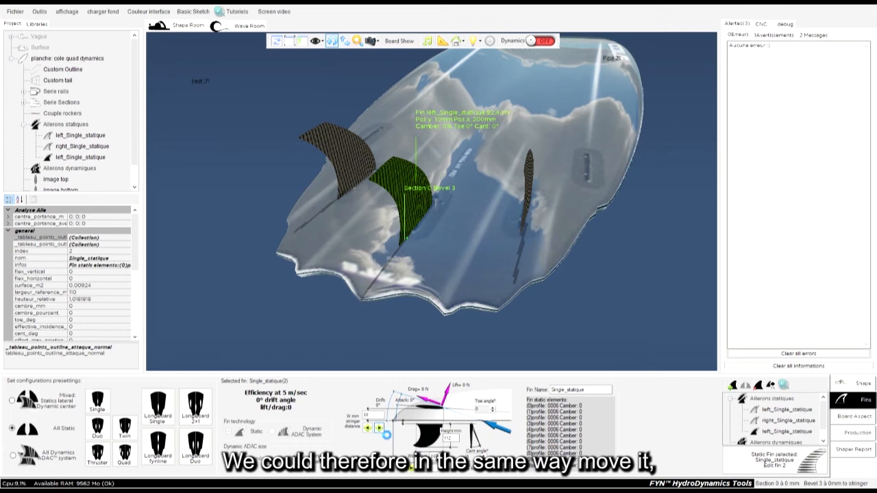
click(379, 428)
drag(372, 415, 364, 416)
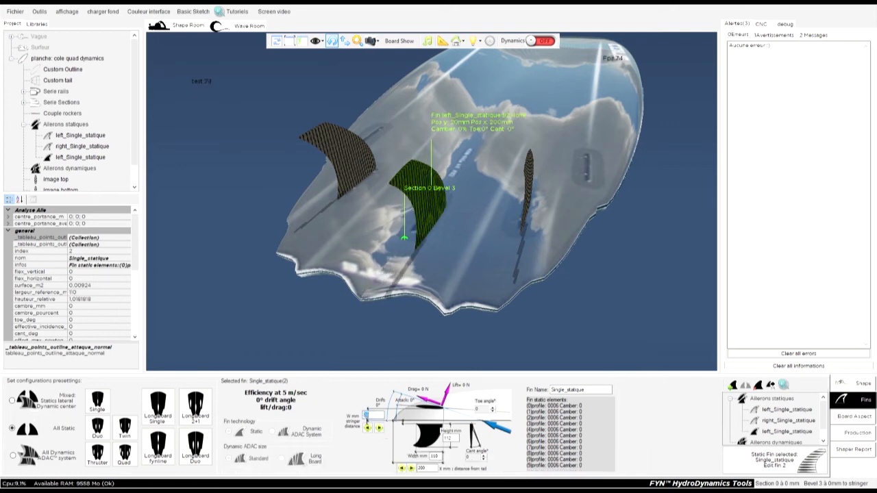
text(200)
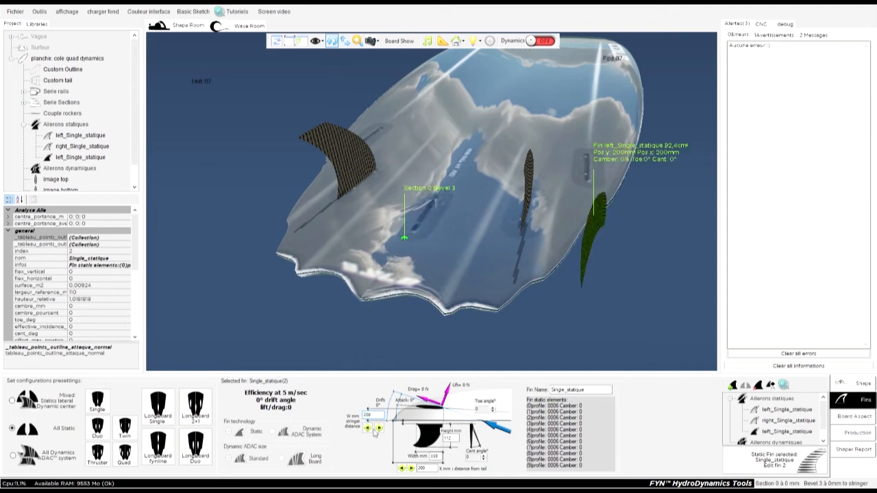
Step: Set the new fin's distance from the tail to 400 mm, then nudge it up to 430 mm
click(426, 469)
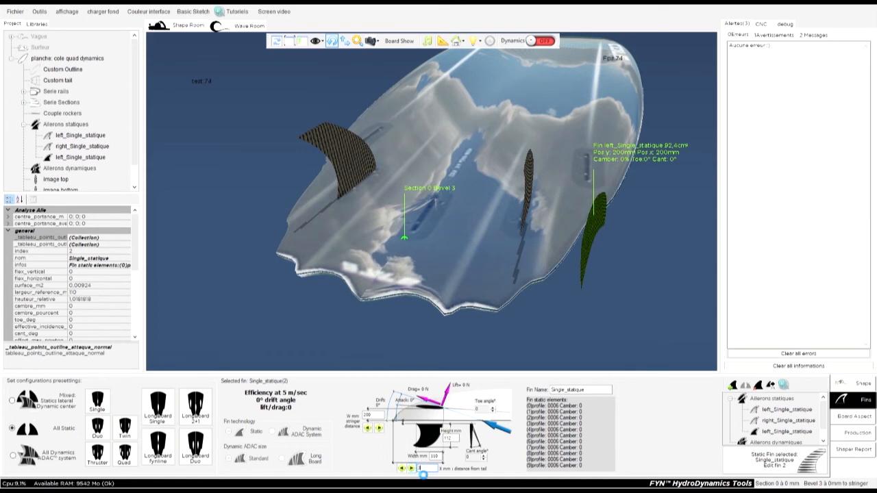
text(30)
text(00)
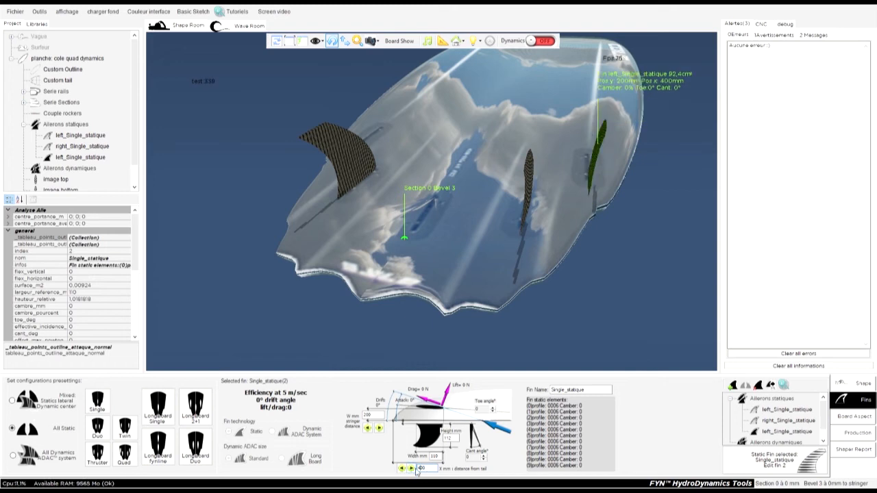
click(411, 468)
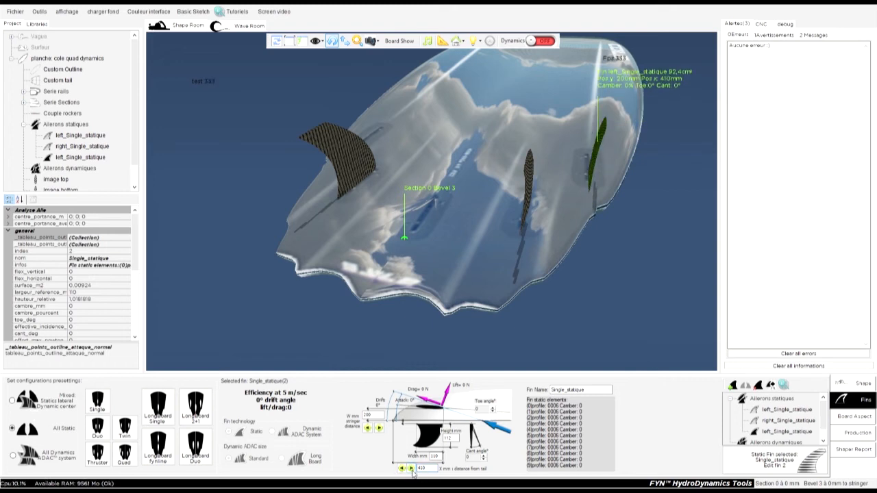
click(411, 469)
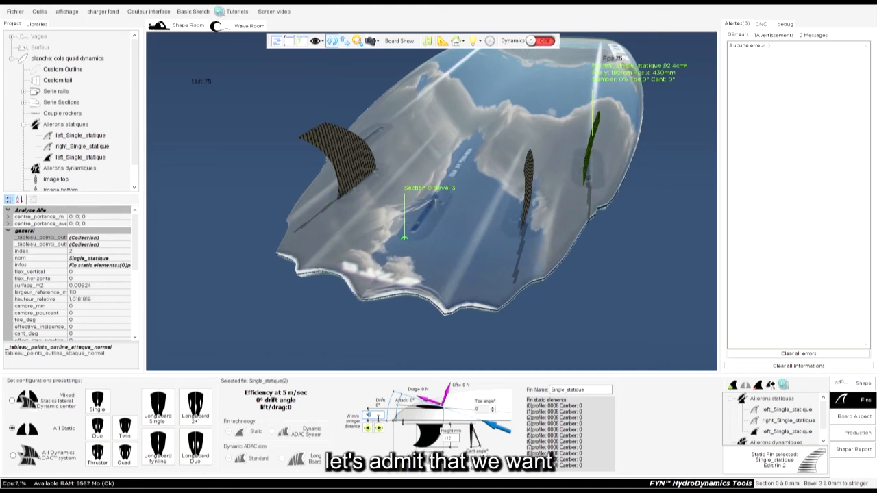
Step: Reselect the new fin and set its toe angle to -3°
click(596, 280)
drag(597, 281, 707, 286)
click(587, 134)
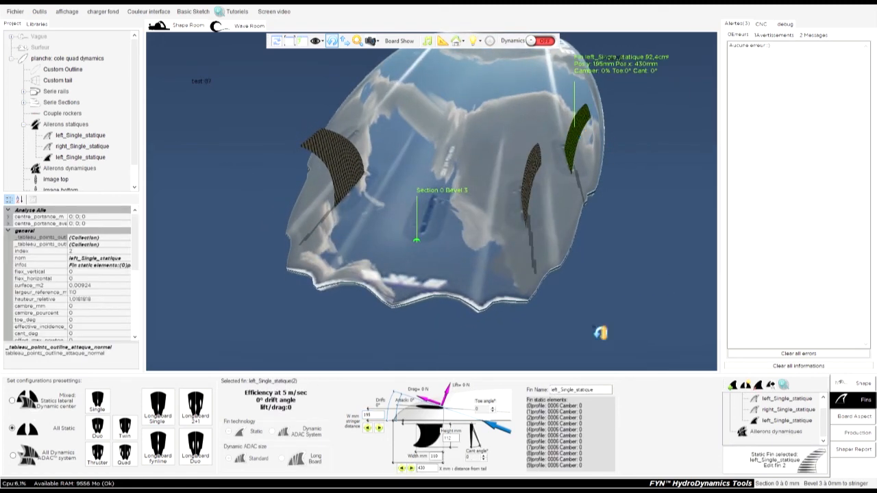
drag(590, 133, 643, 141)
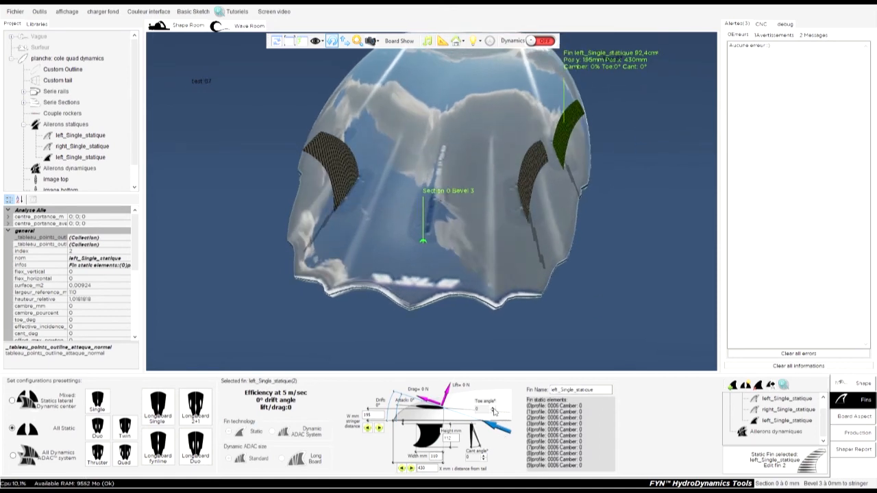
click(492, 409)
click(492, 412)
click(492, 409)
click(492, 409)
click(493, 409)
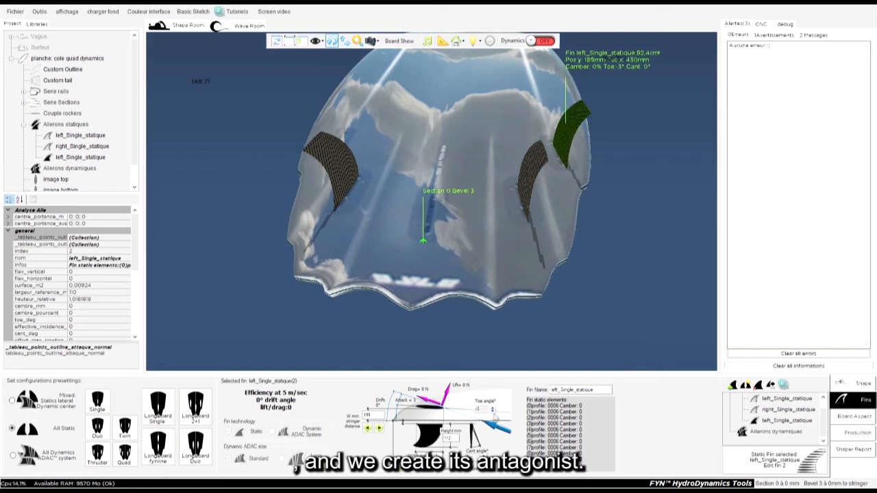
Step: Create the antagonist of the new fin on the opposite rail
click(745, 386)
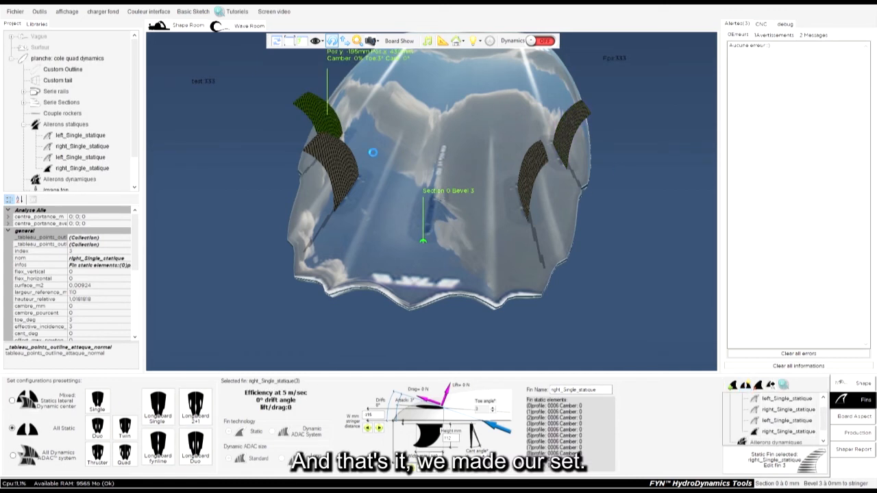
drag(682, 142, 191, 167)
drag(506, 165, 567, 285)
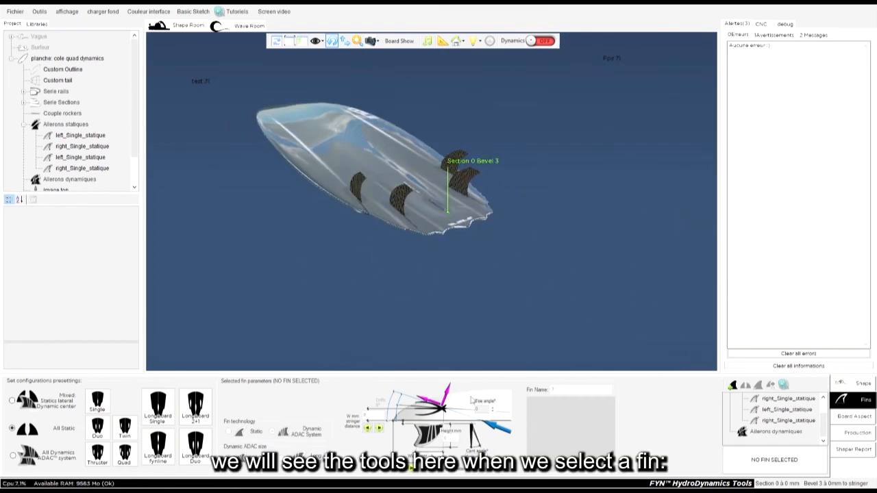
Step: Delete the rear pair of fins just created, one after the other
click(774, 400)
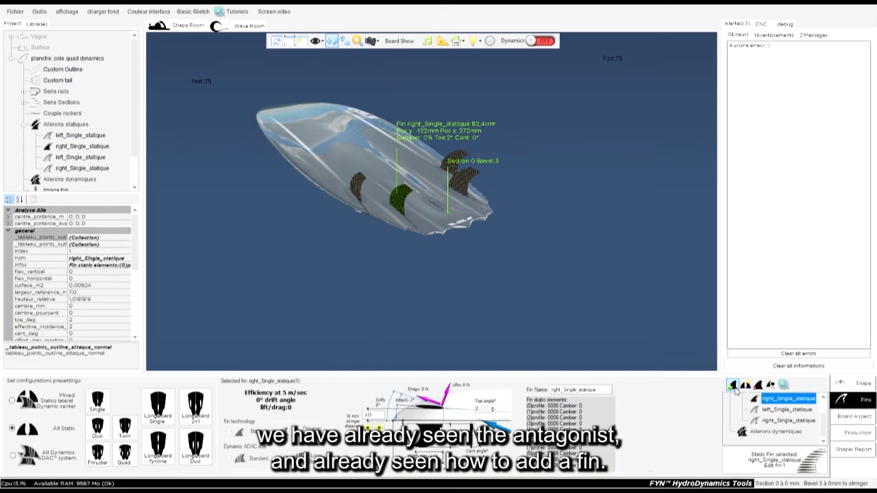
click(756, 387)
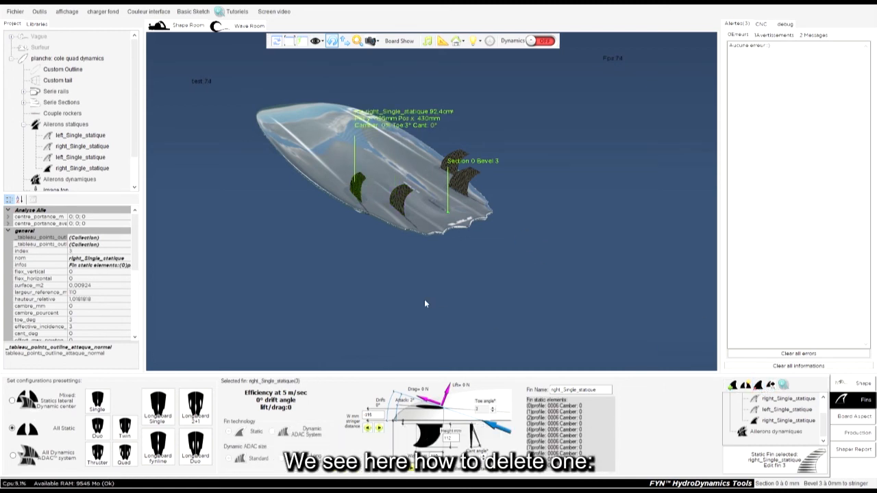
key(Delete)
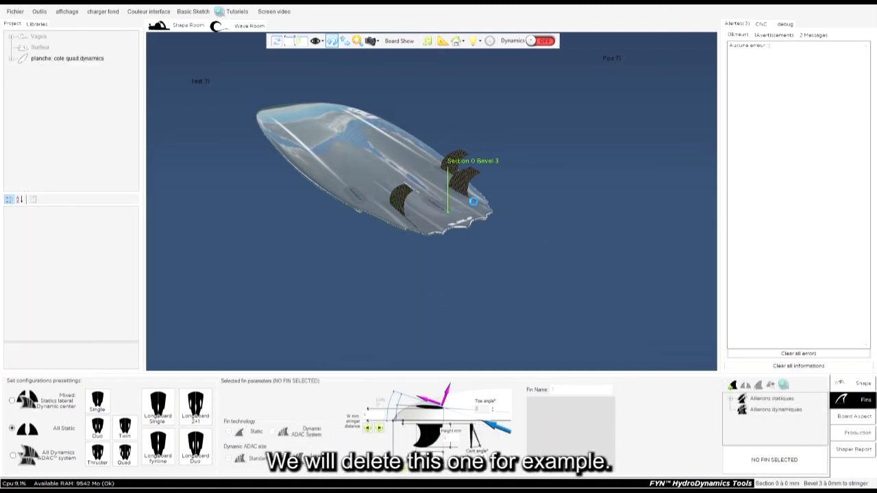
click(467, 162)
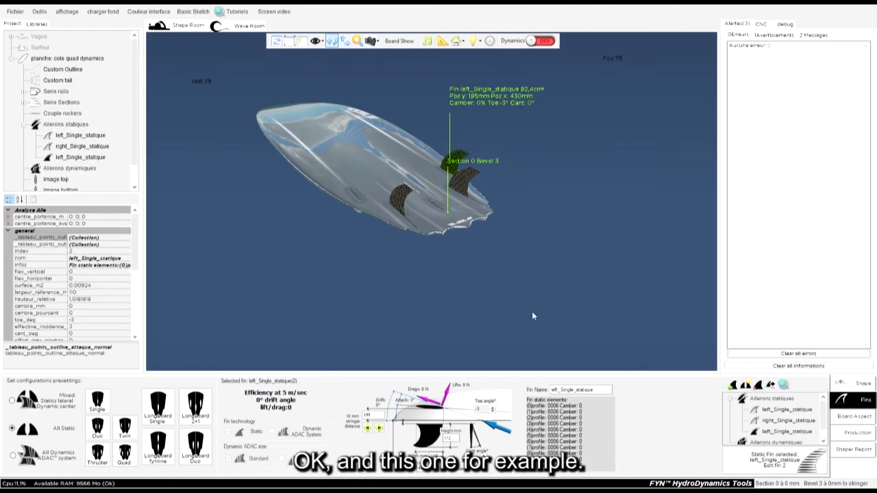
key(Delete)
drag(524, 278, 660, 258)
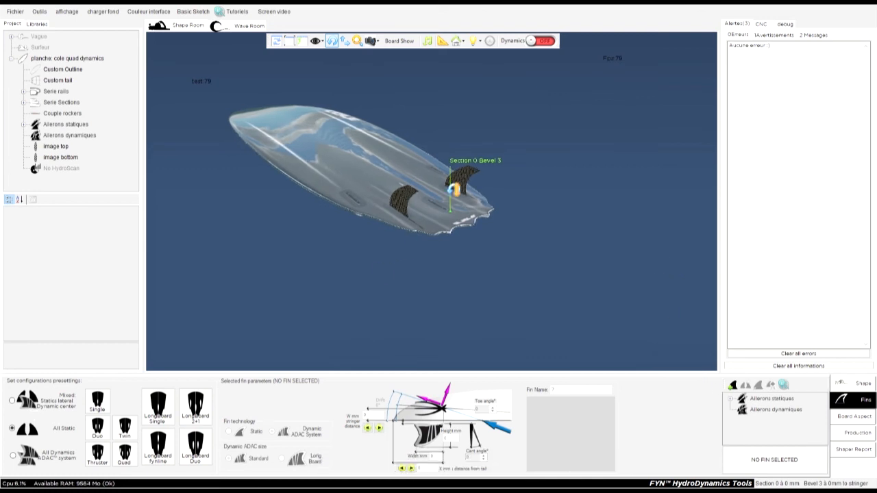
Step: Orbit around the board, selecting the remaining side fin to inspect it from several angles
click(472, 178)
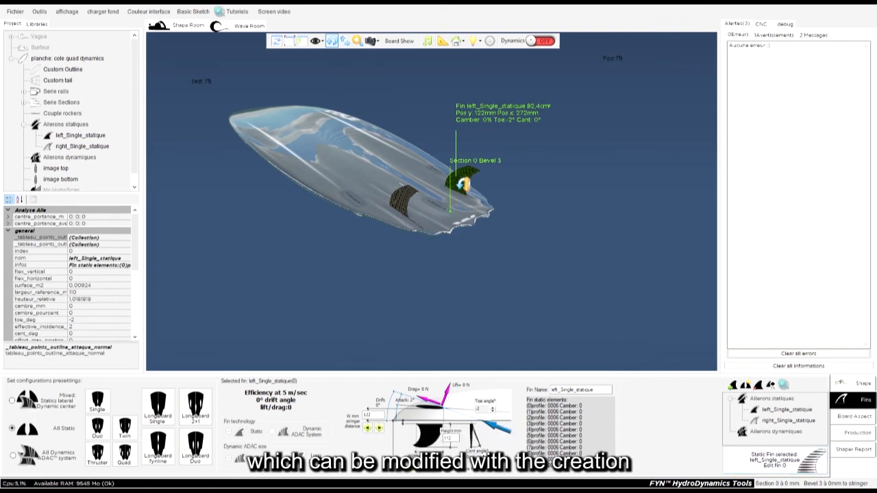
drag(466, 184, 630, 186)
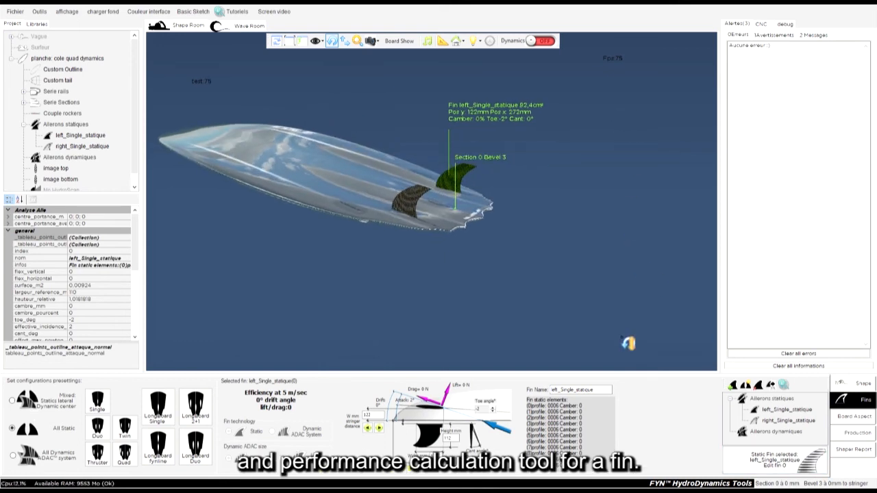
click(764, 465)
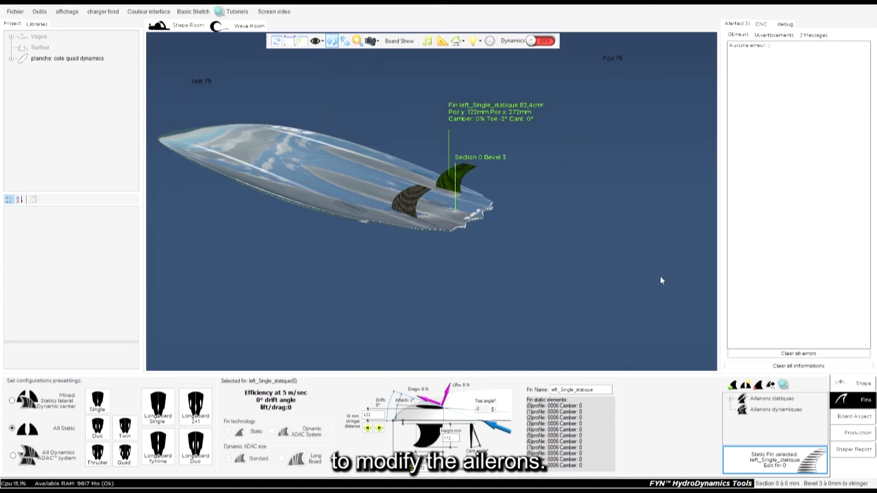
click(659, 318)
click(454, 180)
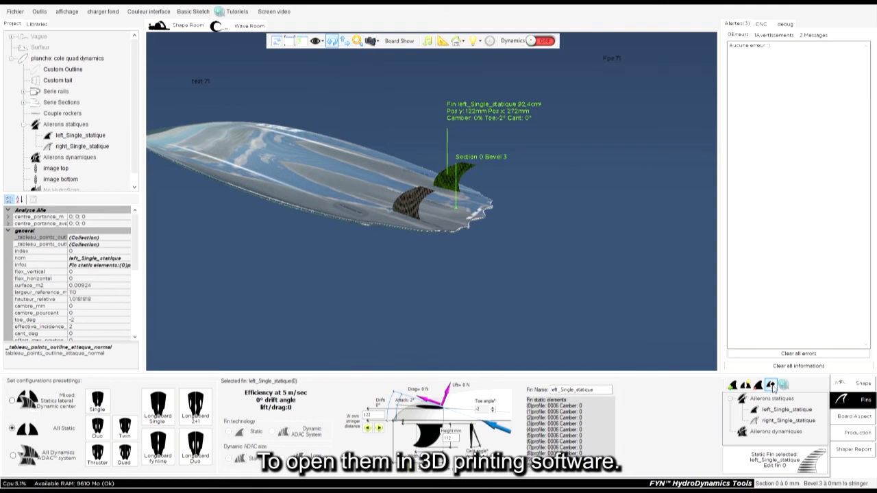
drag(536, 284, 325, 293)
click(460, 195)
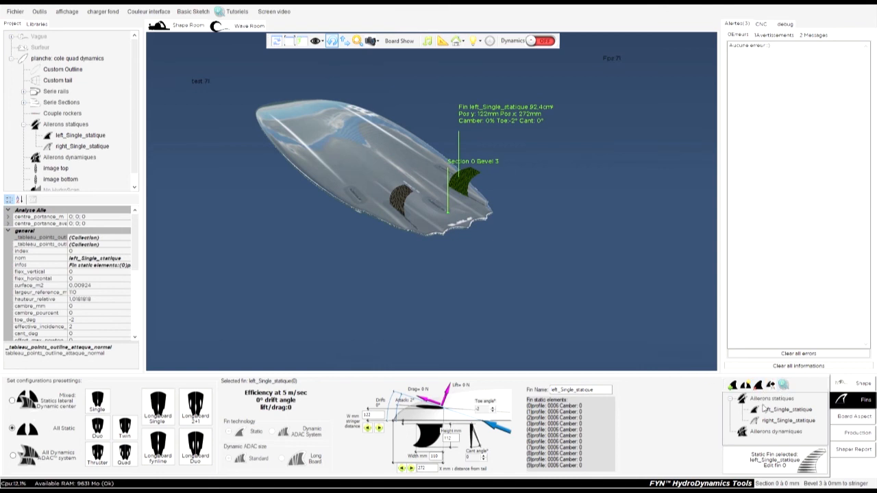
click(731, 398)
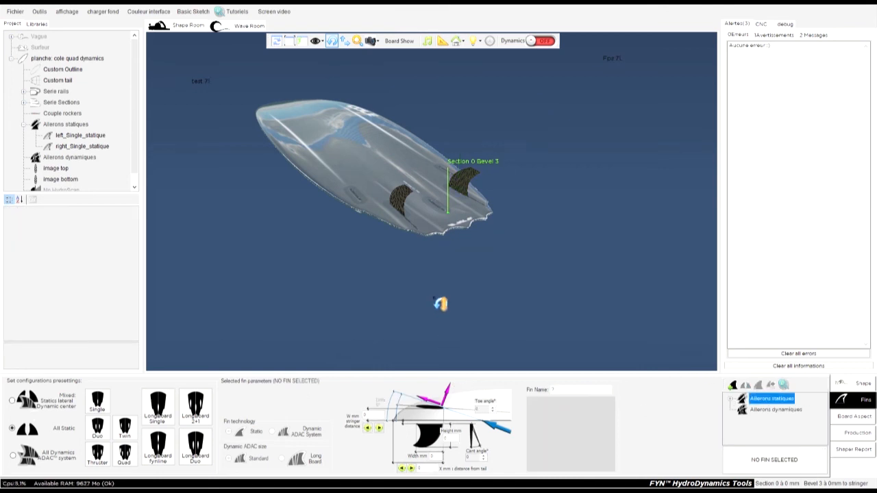
drag(378, 284, 410, 195)
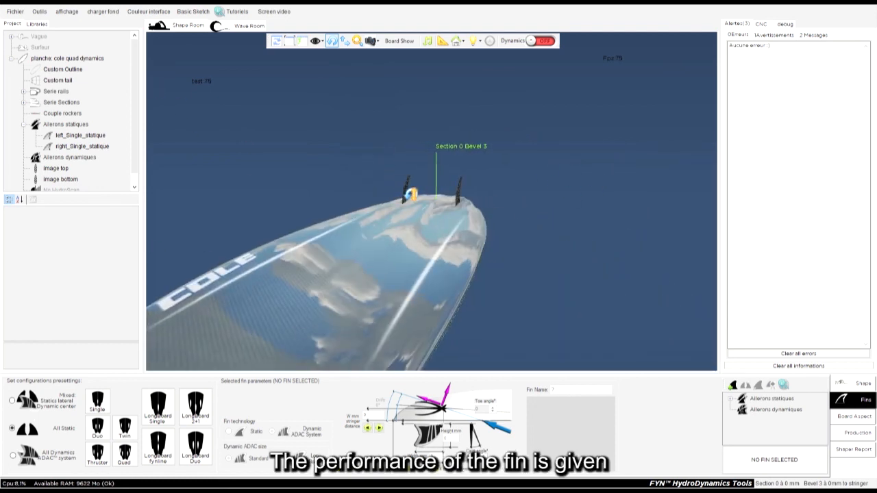
click(410, 198)
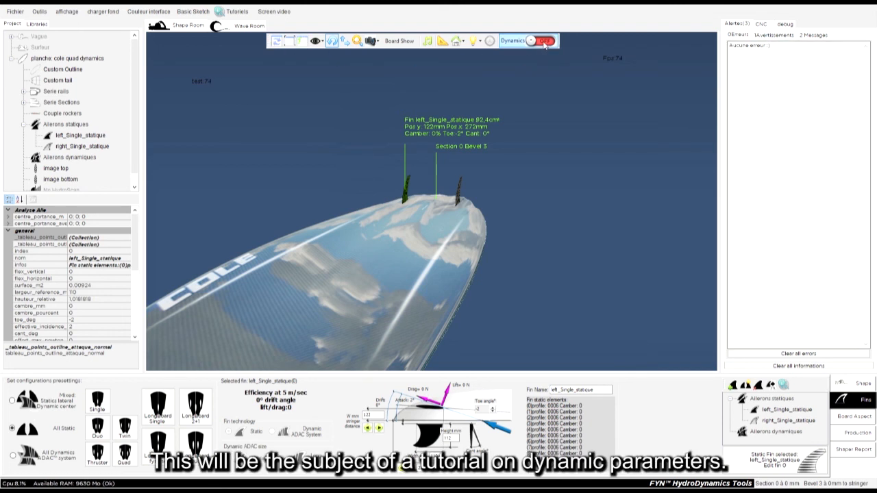
drag(505, 225, 221, 219)
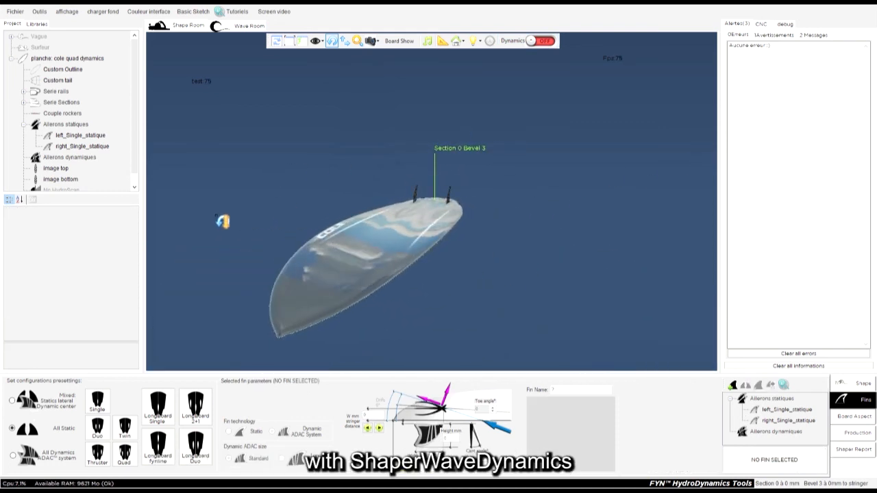